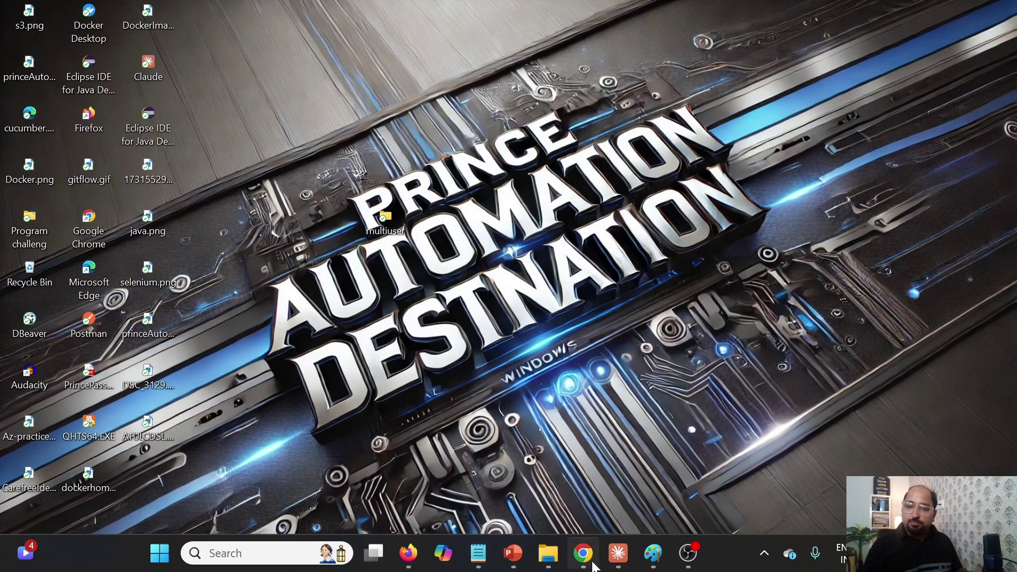
Restore the Chrome window with the mcp-selenium GitHub repository from the taskbar.
click(583, 553)
scroll(174, 106, up, 5)
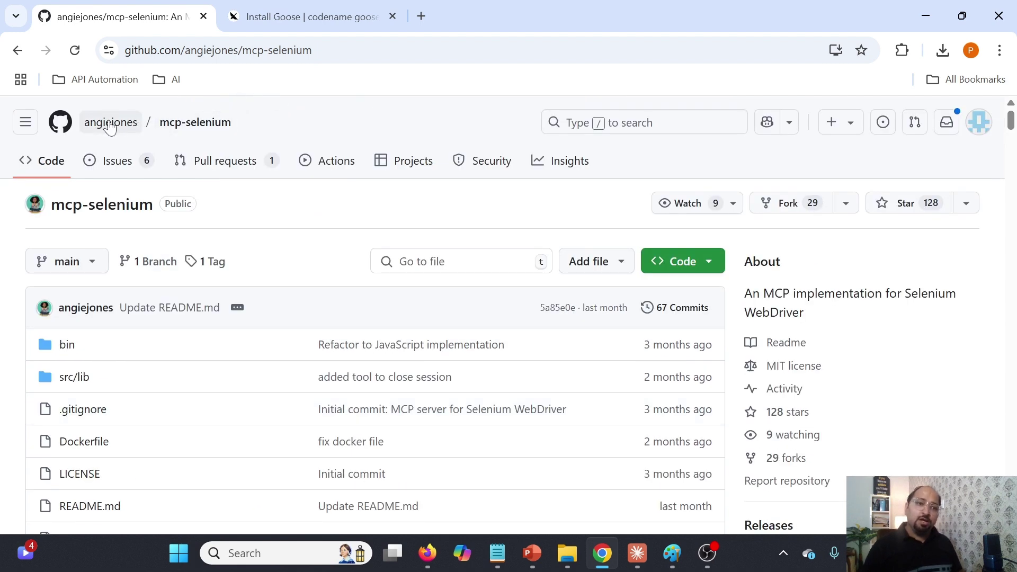
mouse_move(120, 132)
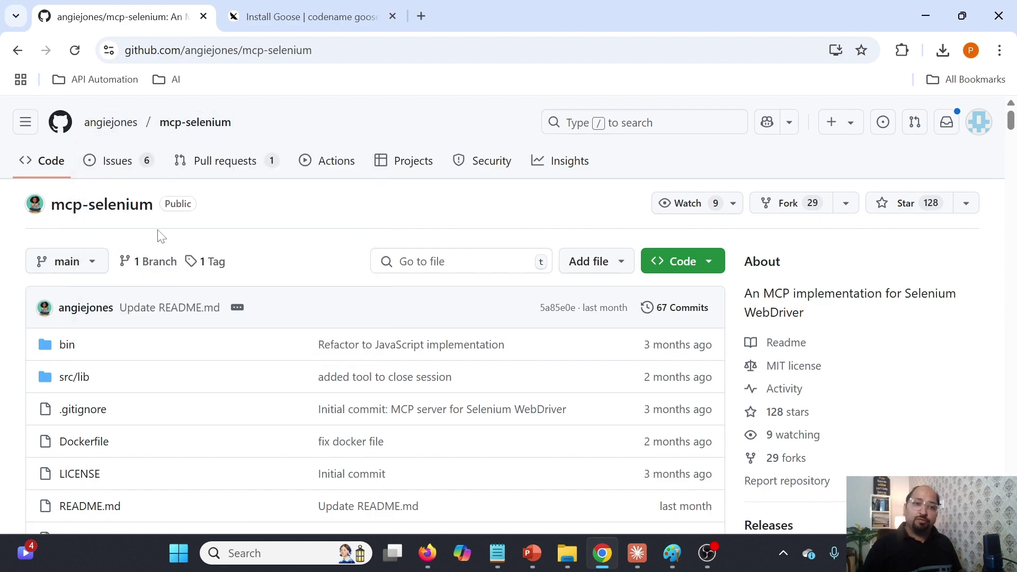
scroll(161, 235, down, 15)
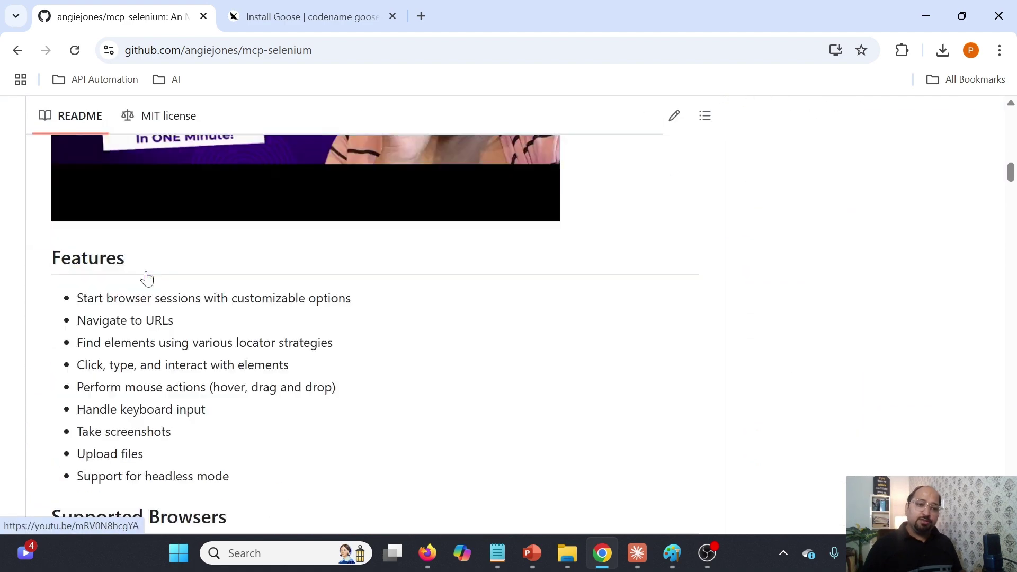
scroll(148, 278, down, 4)
scroll(114, 270, up, 2)
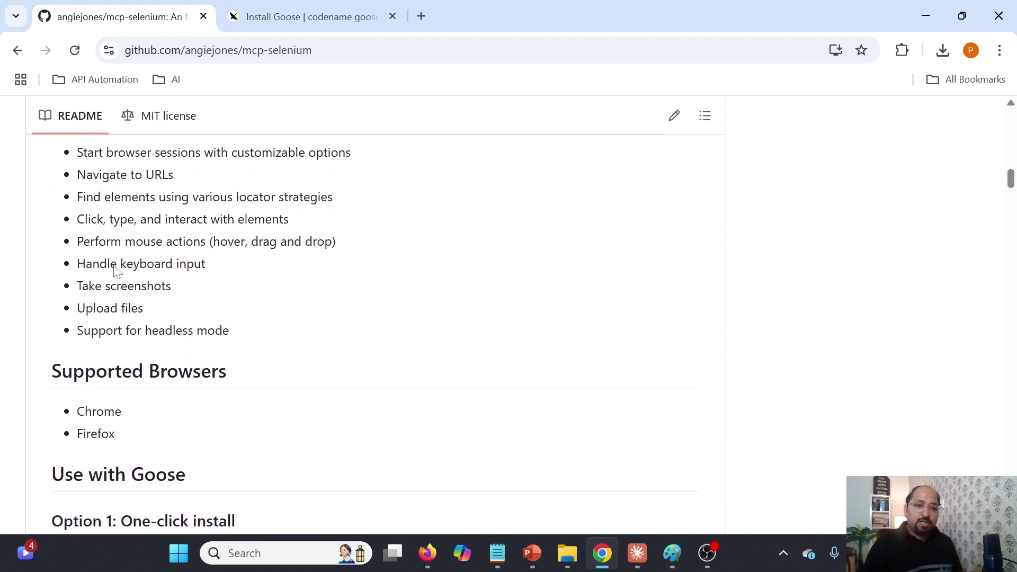
scroll(117, 271, up, 3)
scroll(127, 297, down, 8)
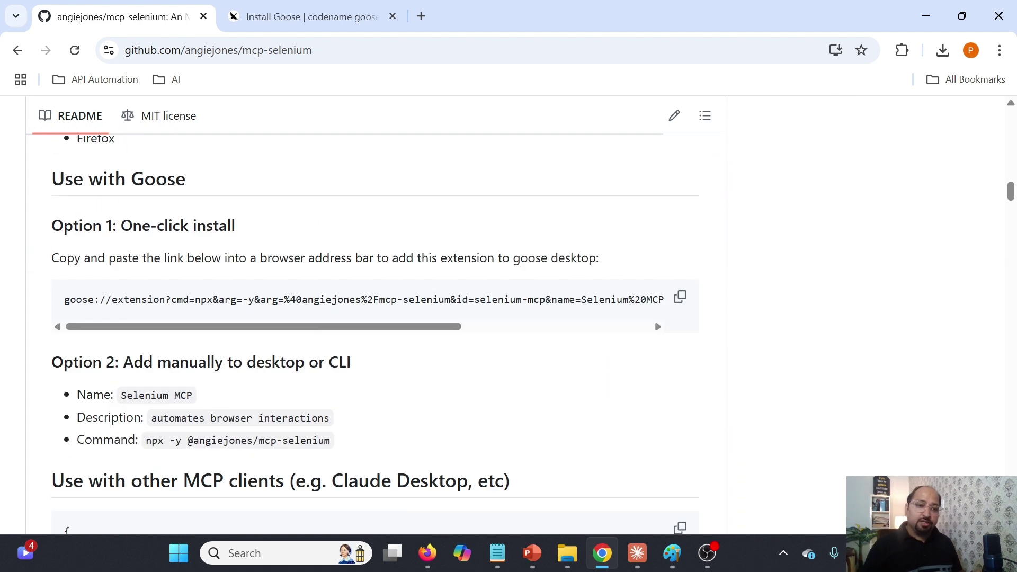
scroll(126, 297, down, 9)
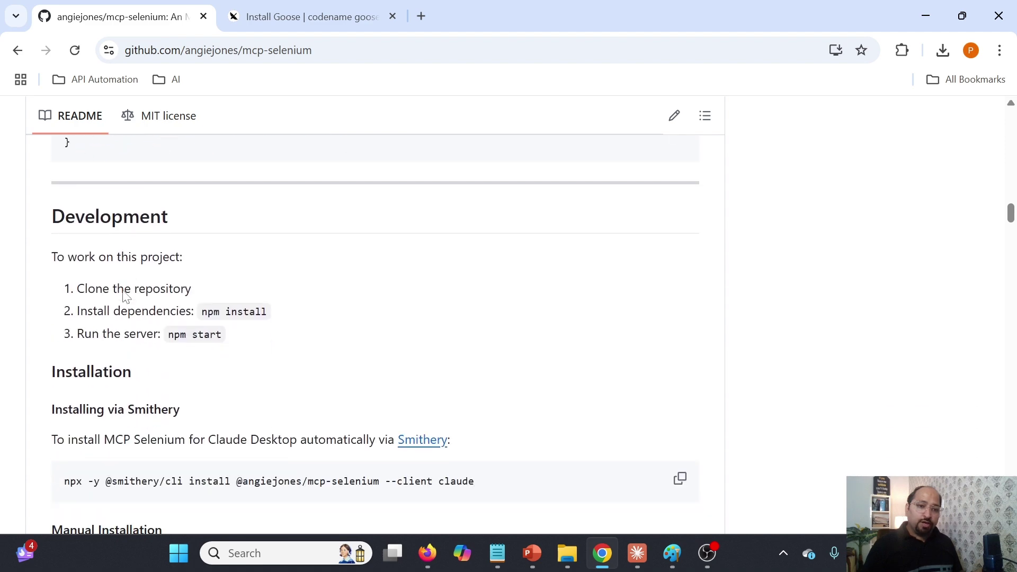
scroll(125, 297, down, 12)
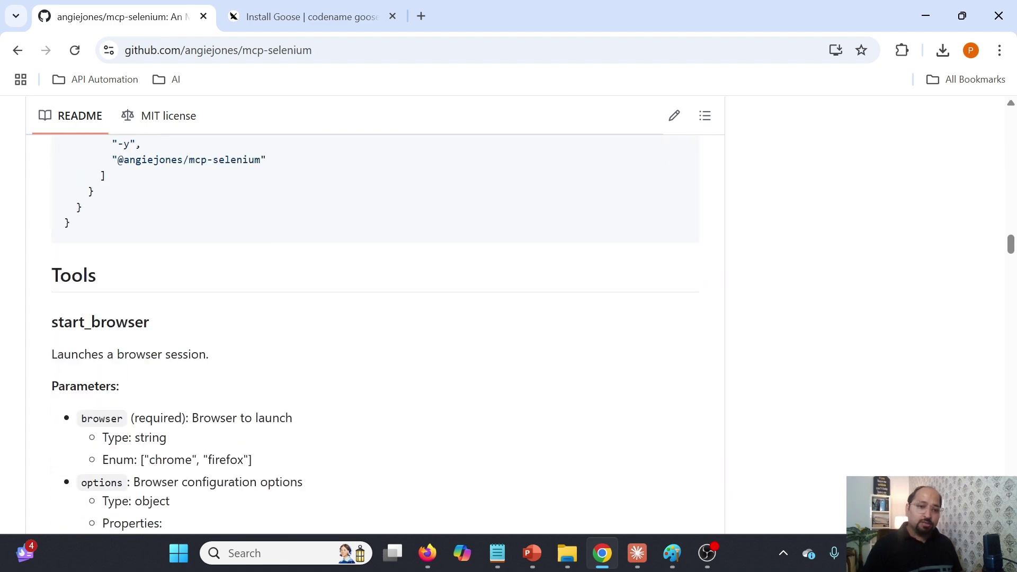
scroll(87, 330, down, 2)
scroll(87, 329, up, 1)
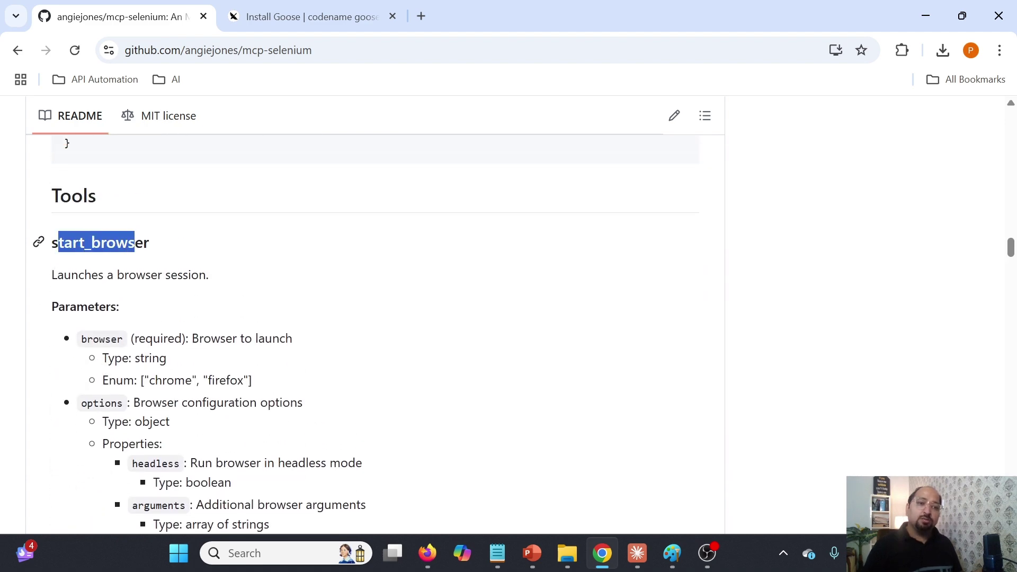
scroll(121, 313, down, 10)
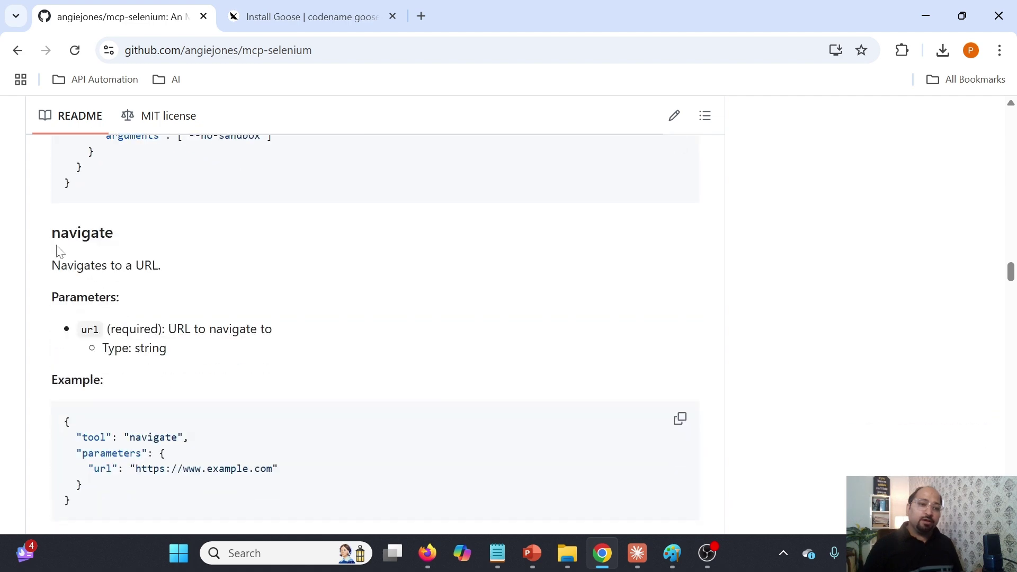
scroll(132, 249, down, 7)
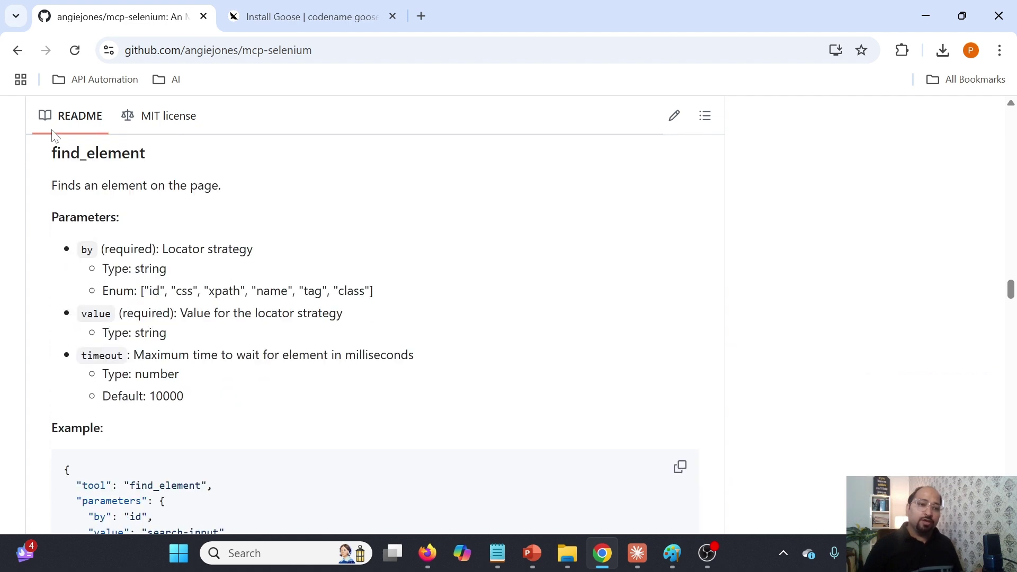
scroll(55, 135, down, 10)
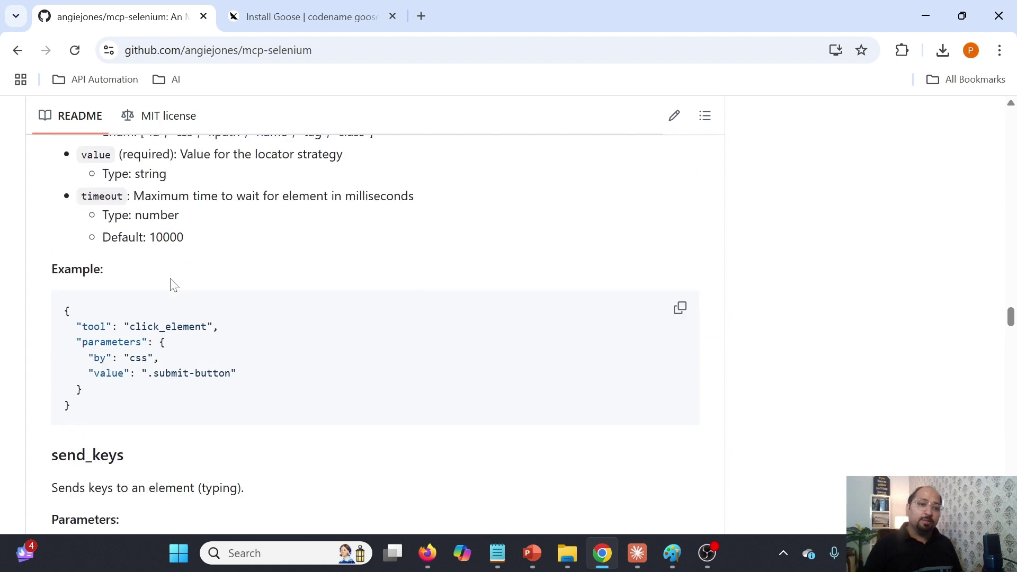
scroll(174, 285, down, 8)
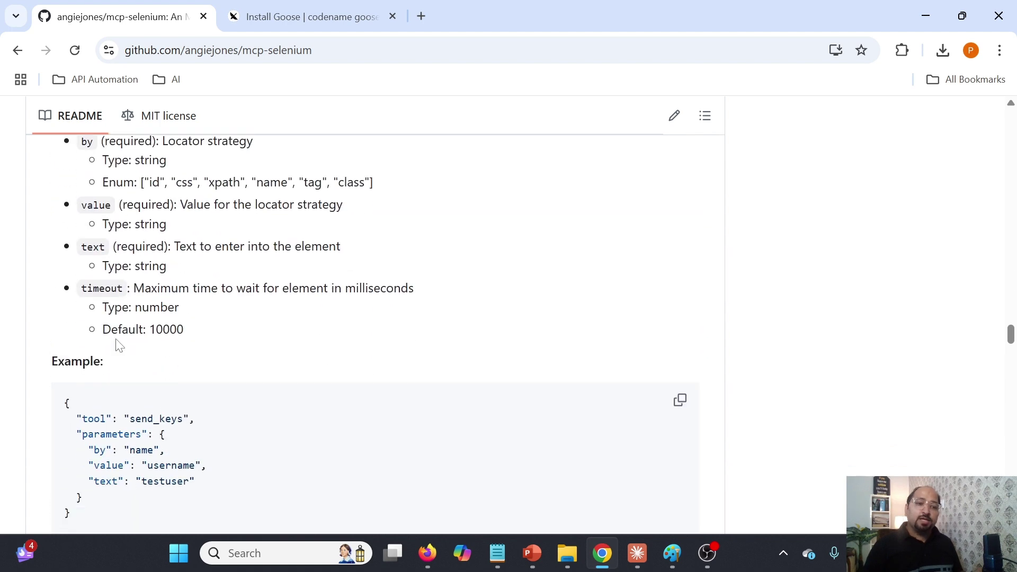
scroll(119, 345, down, 6)
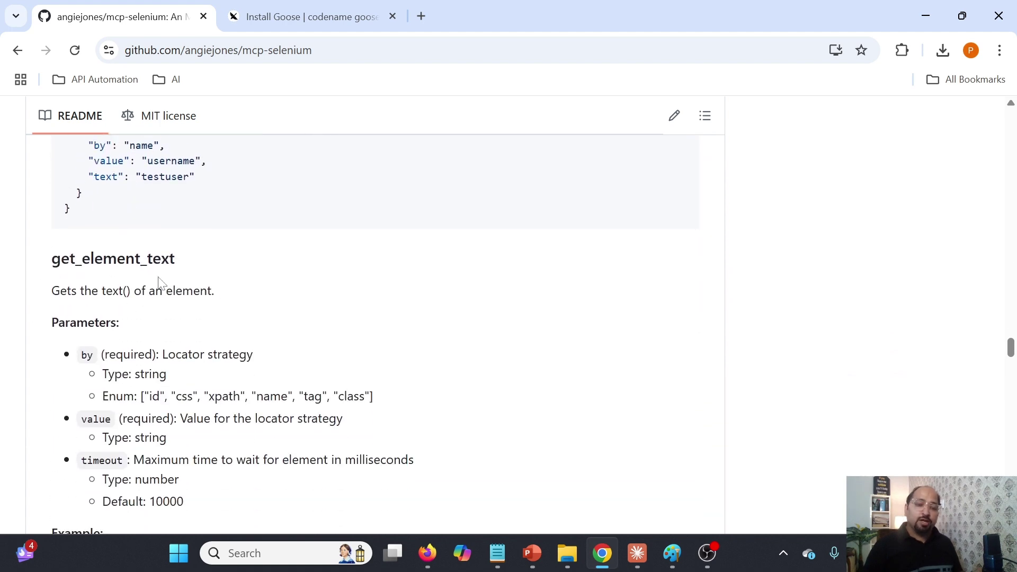
scroll(134, 317, down, 9)
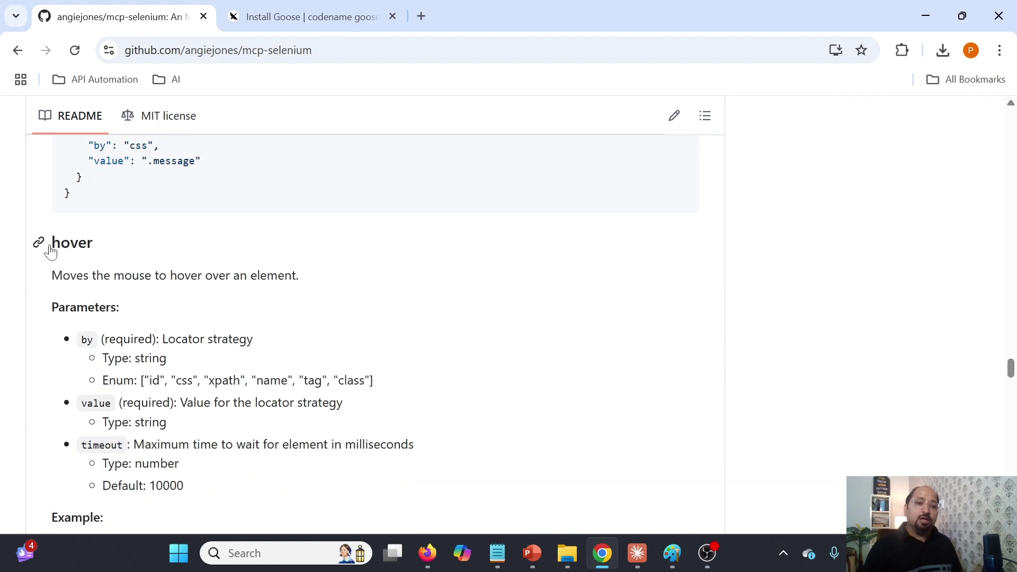
scroll(103, 249, down, 12)
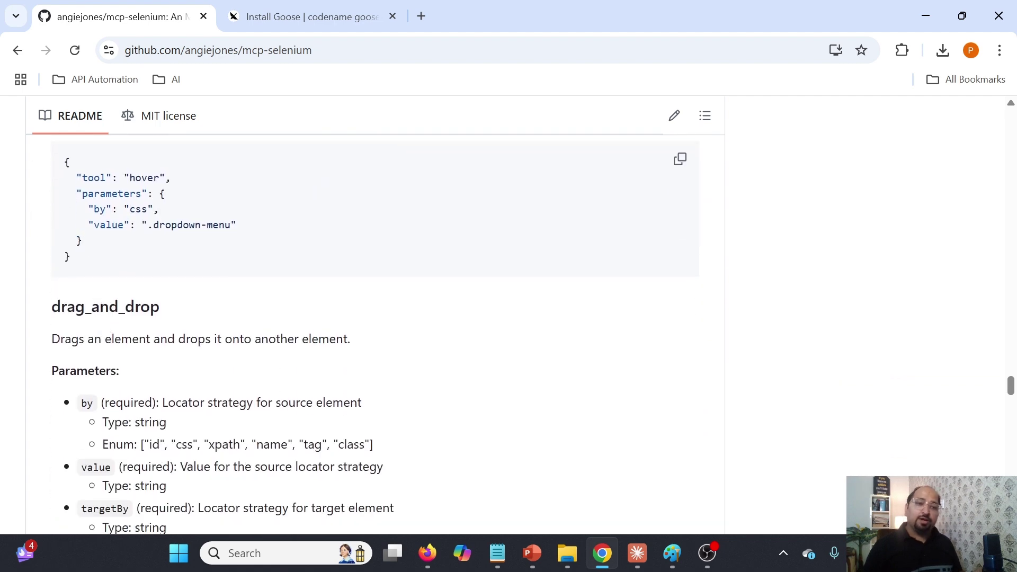
scroll(71, 448, down, 10)
scroll(71, 448, up, 3)
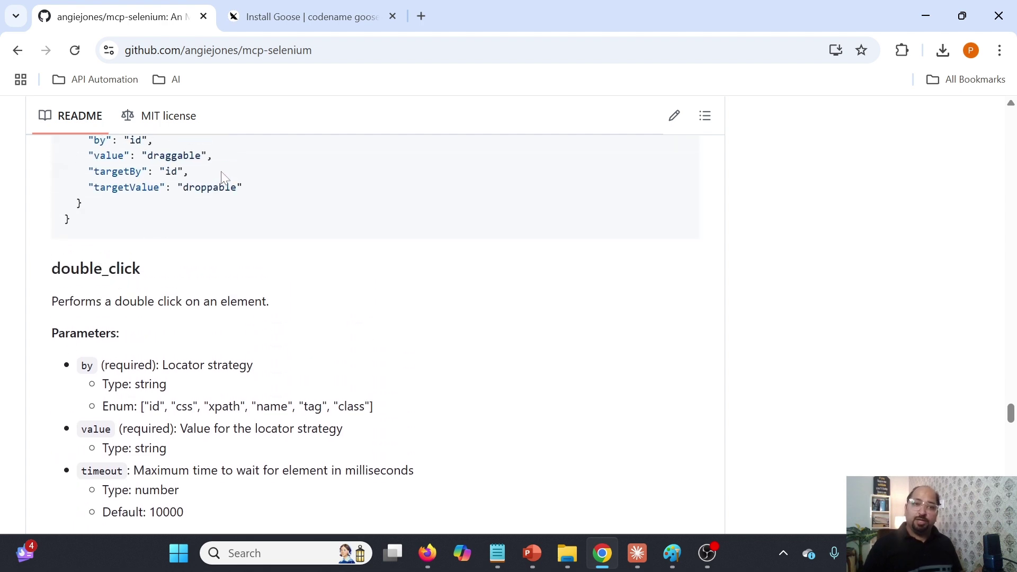
scroll(221, 254, up, 8)
scroll(222, 258, up, 15)
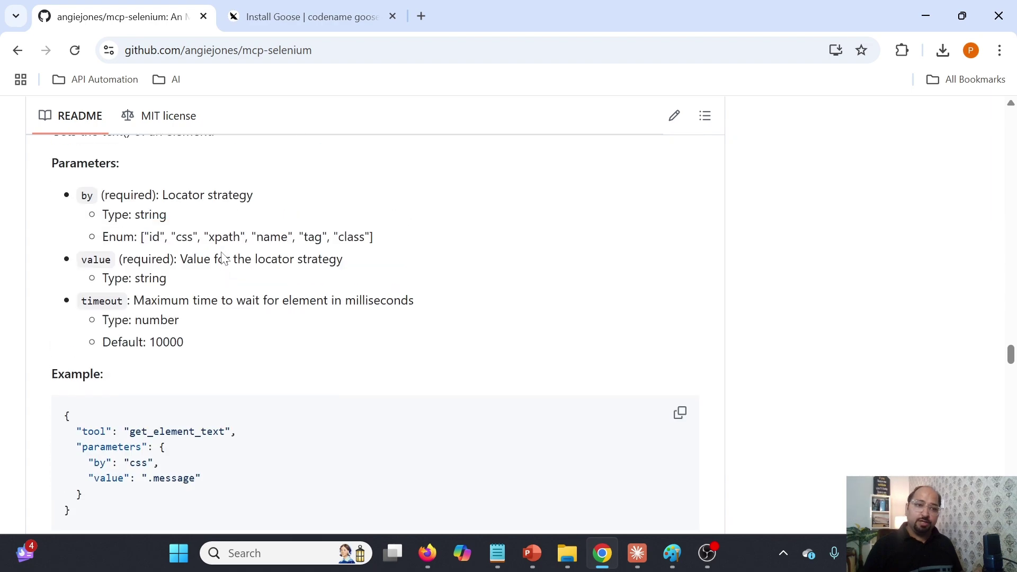
scroll(223, 258, up, 15)
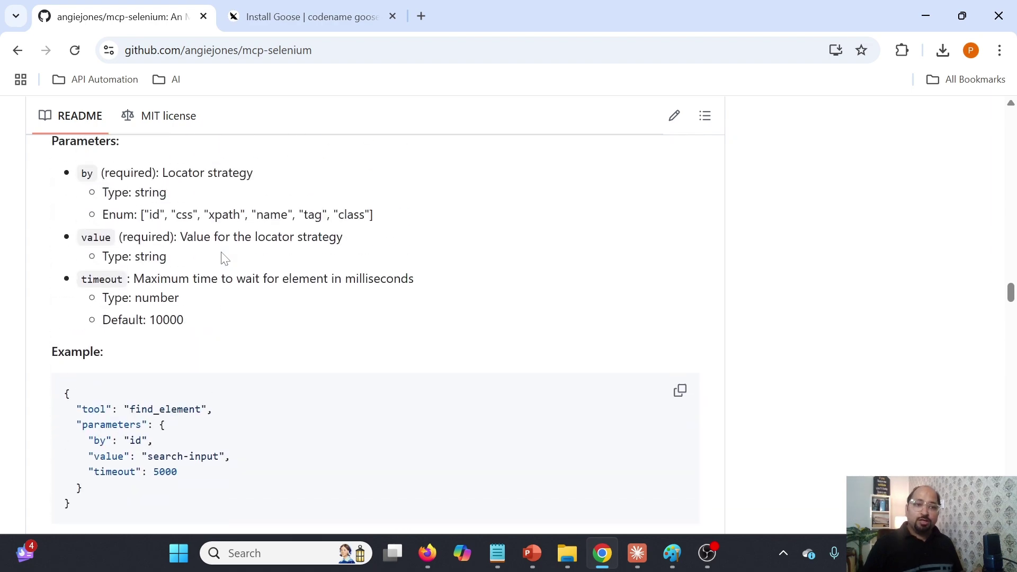
scroll(225, 258, up, 20)
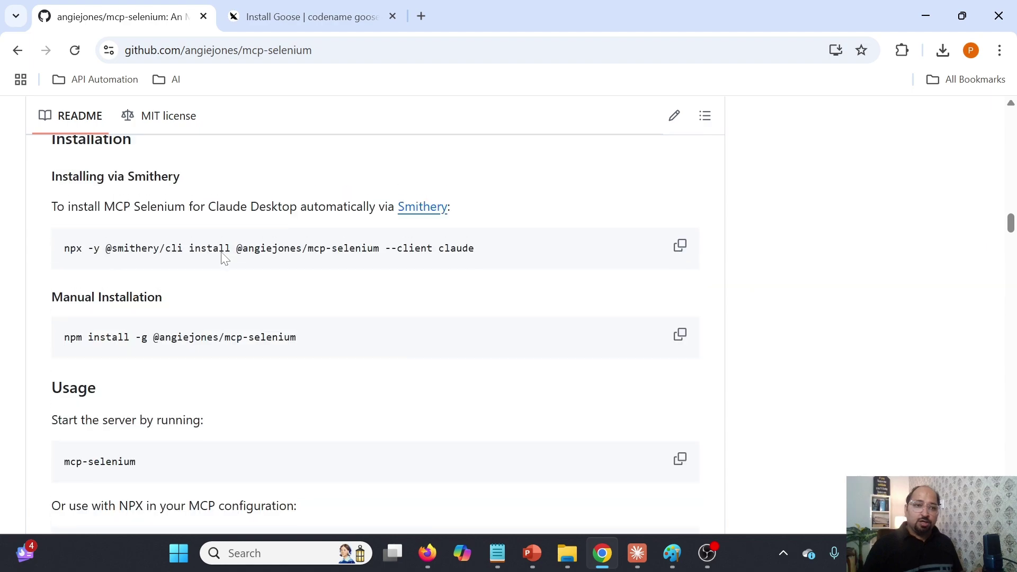
scroll(225, 258, up, 3)
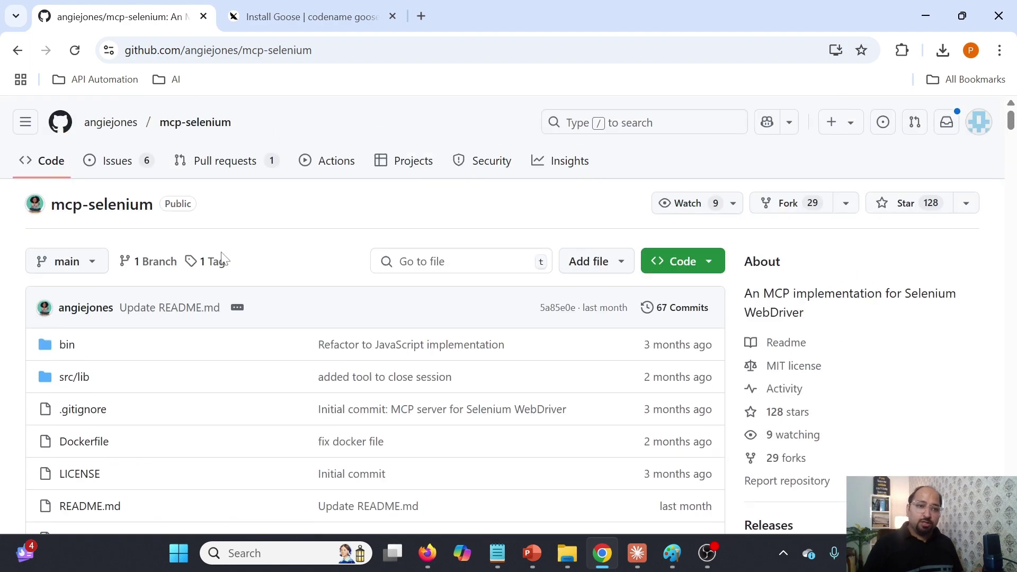
Open src/lib/server.js in the repository and scroll through its code.
click(76, 378)
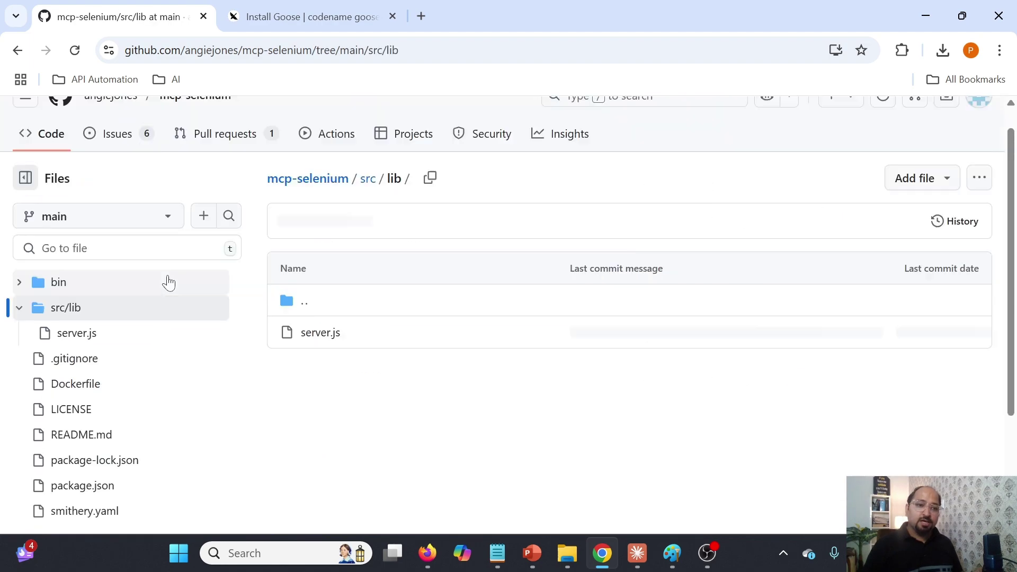
click(329, 278)
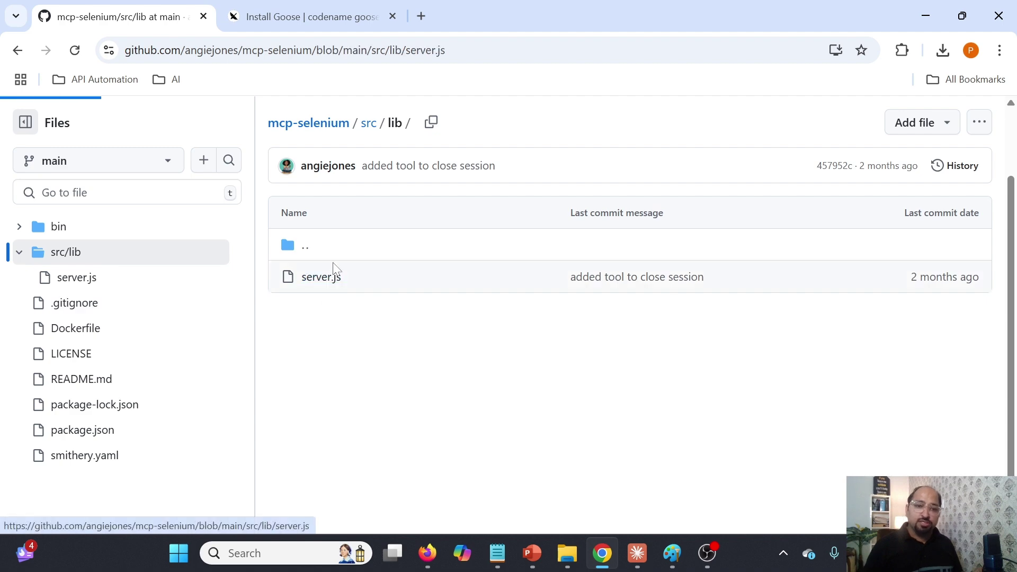
scroll(629, 345, down, 6)
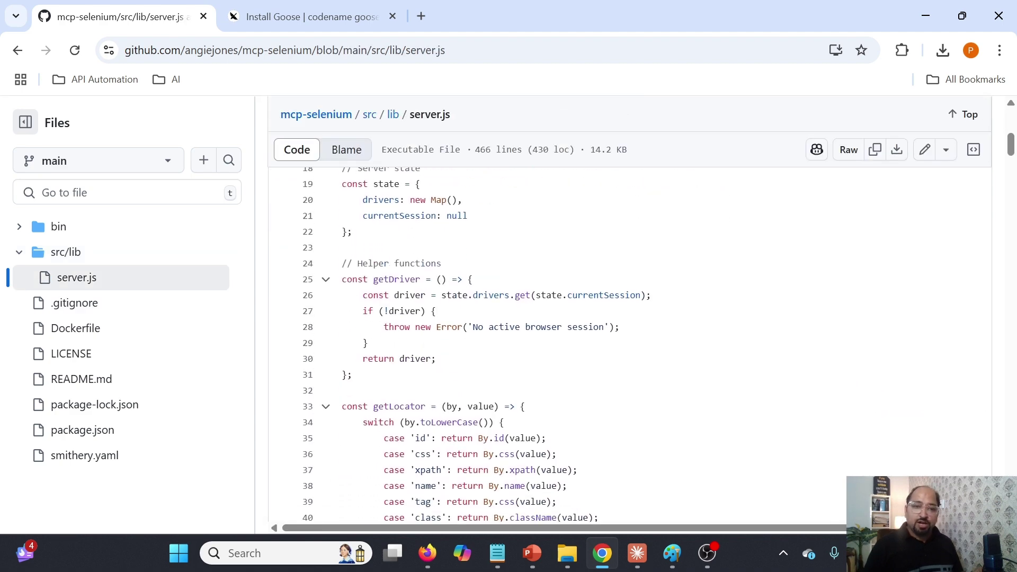
scroll(629, 344, down, 5)
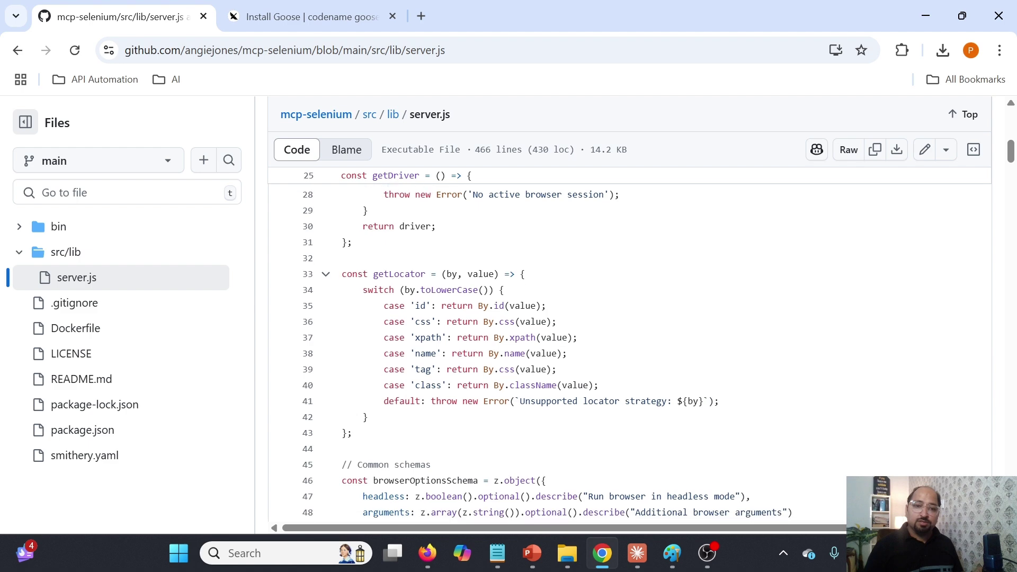
scroll(629, 344, down, 5)
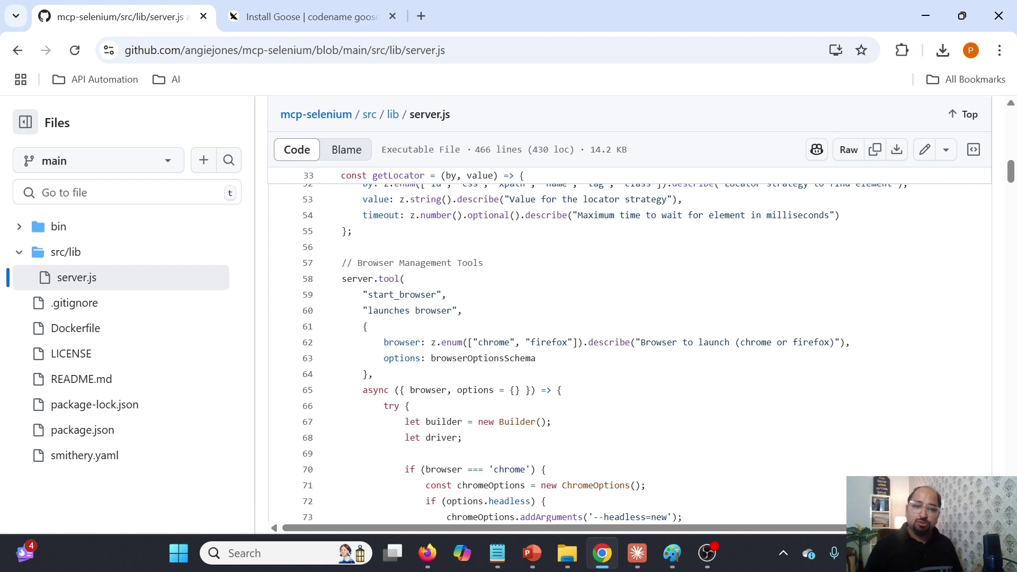
scroll(629, 344, down, 13)
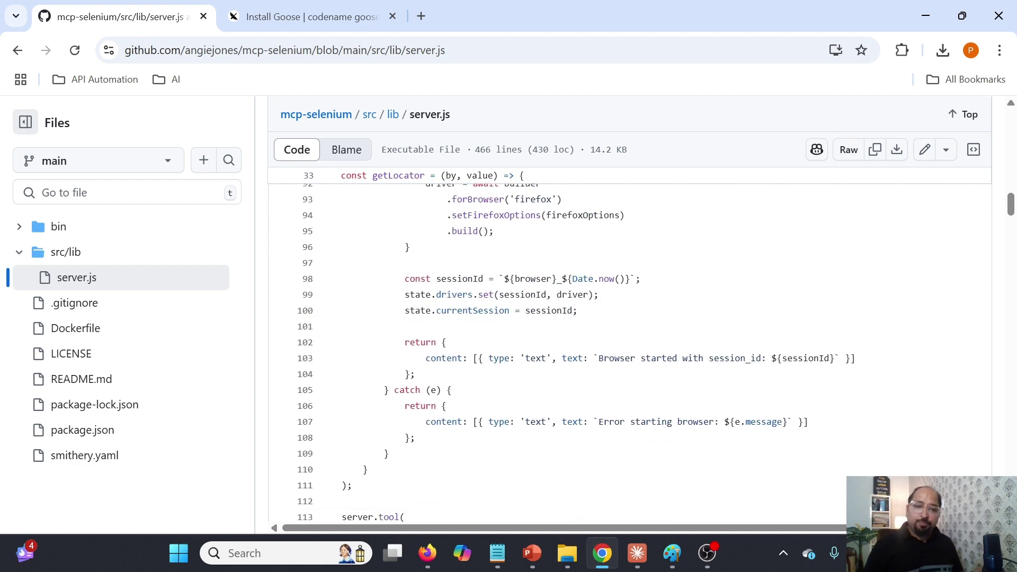
scroll(629, 344, down, 10)
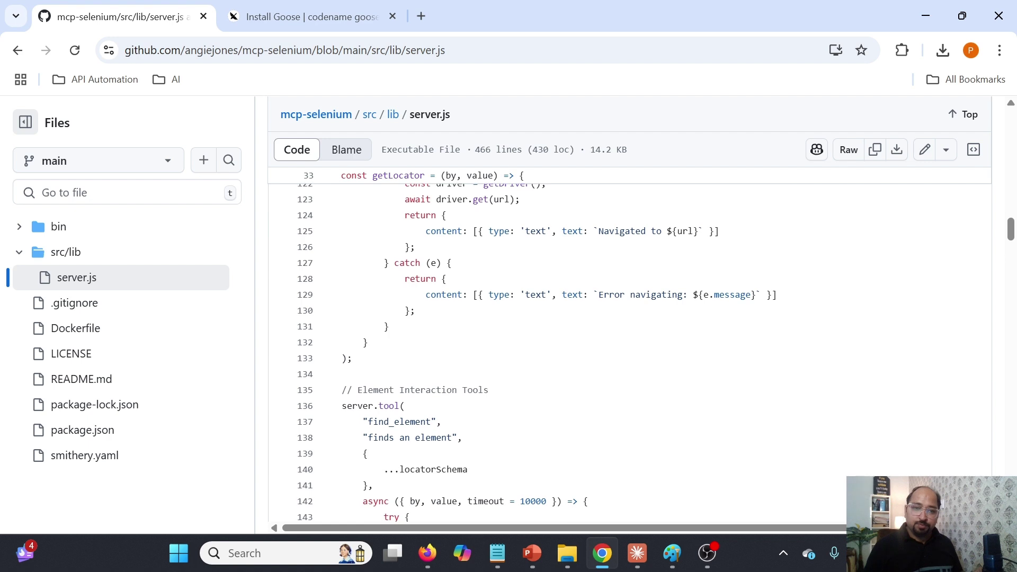
scroll(629, 345, down, 3)
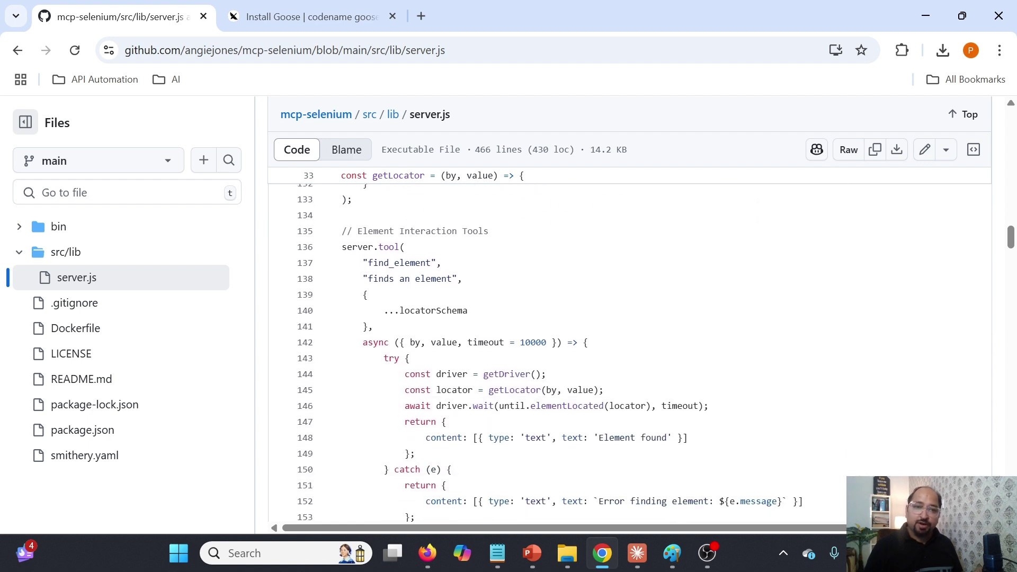
scroll(629, 345, down, 5)
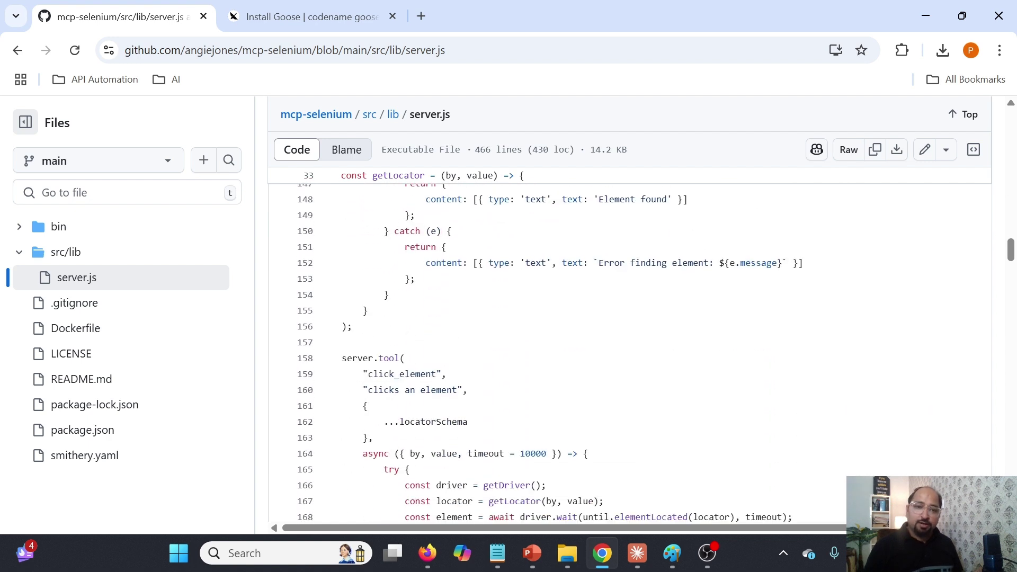
scroll(630, 344, down, 5)
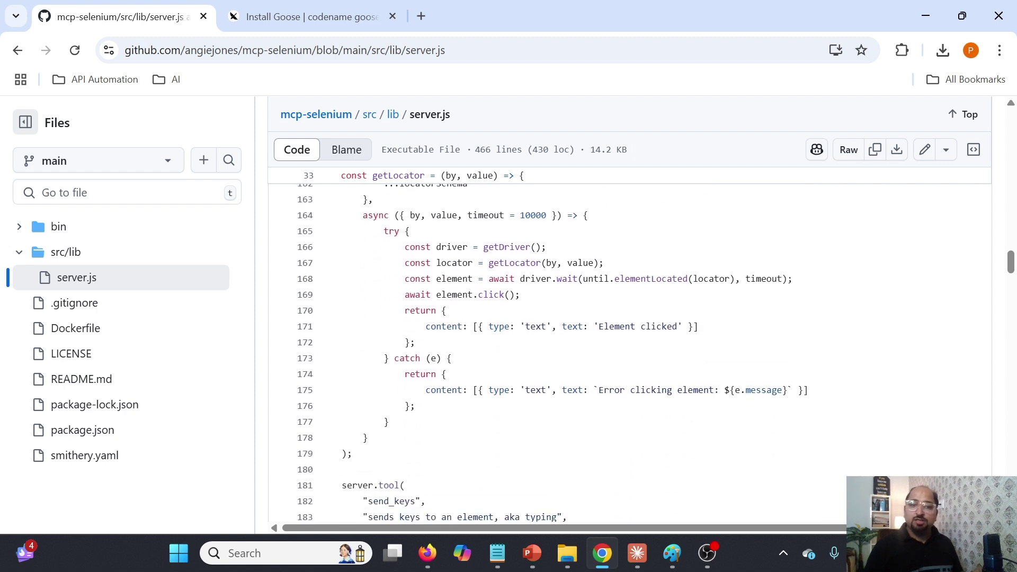
Go back through src/lib to the repository's main page and scroll toward the README.
click(18, 50)
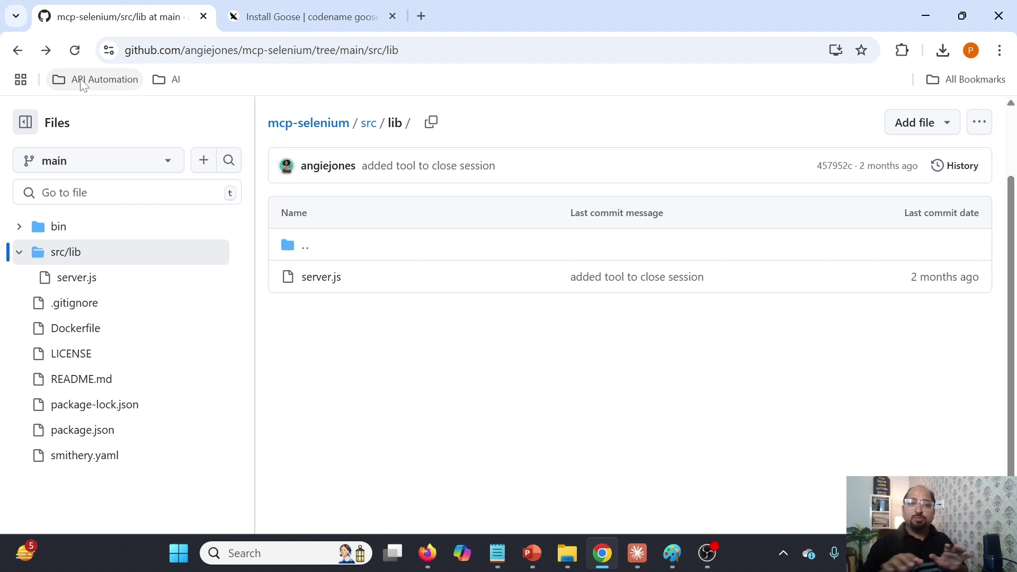
click(18, 52)
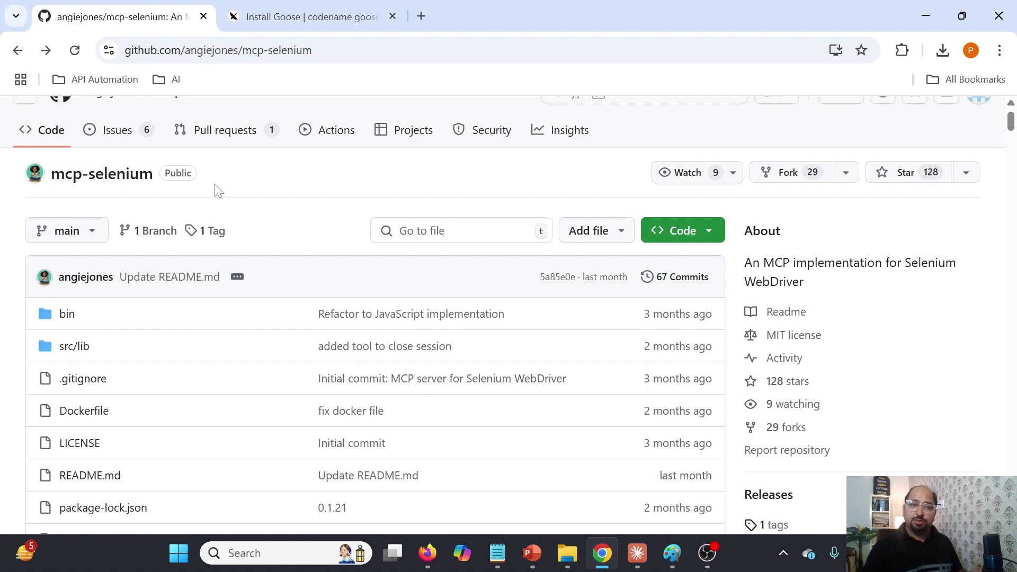
scroll(177, 294, down, 3)
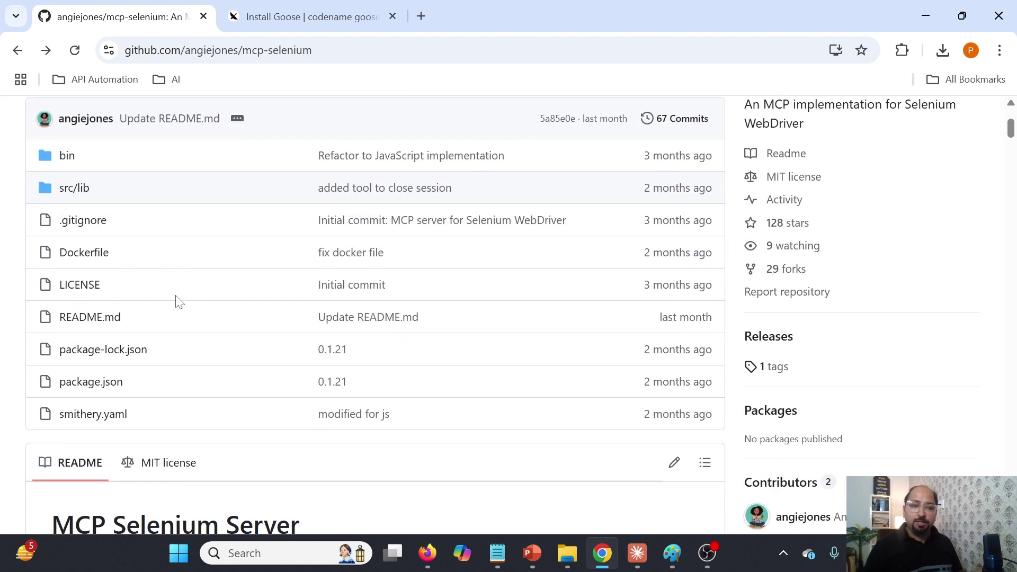
Scroll the README to 'Use with other MCP clients' and copy the selenium mcpServers JSON block.
click(638, 553)
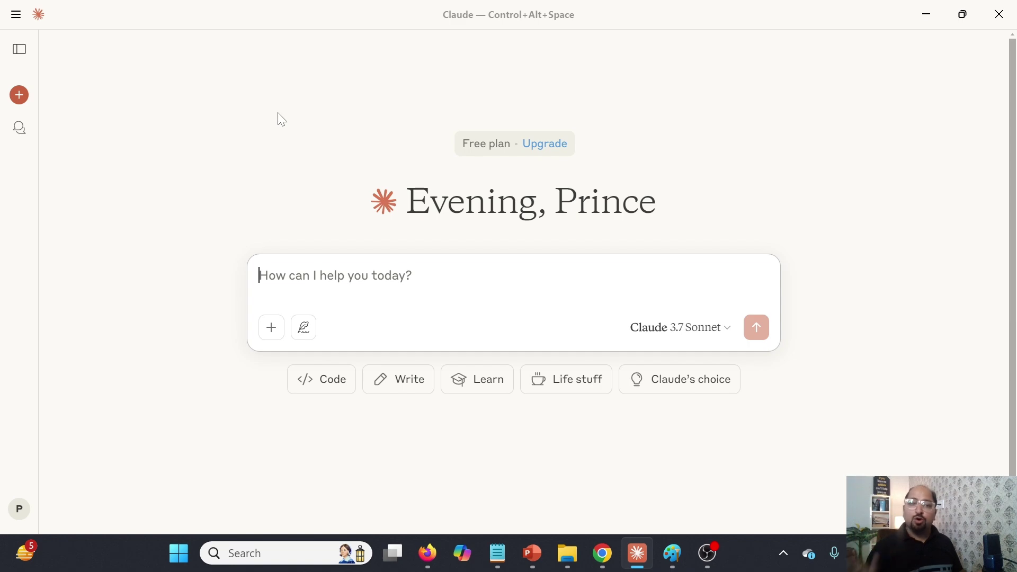
key(alt+Tab)
scroll(236, 284, down, 8)
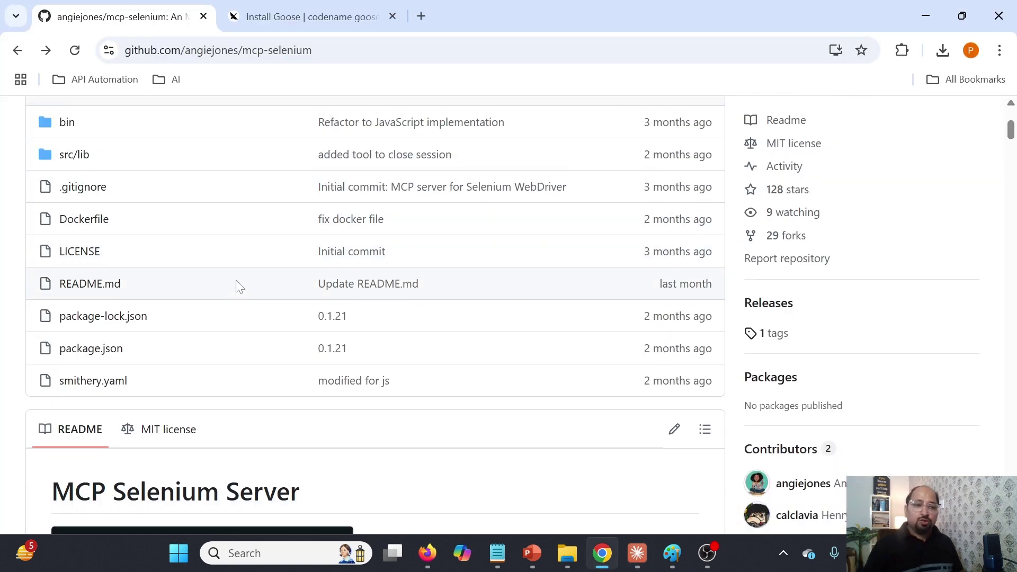
scroll(175, 286, down, 10)
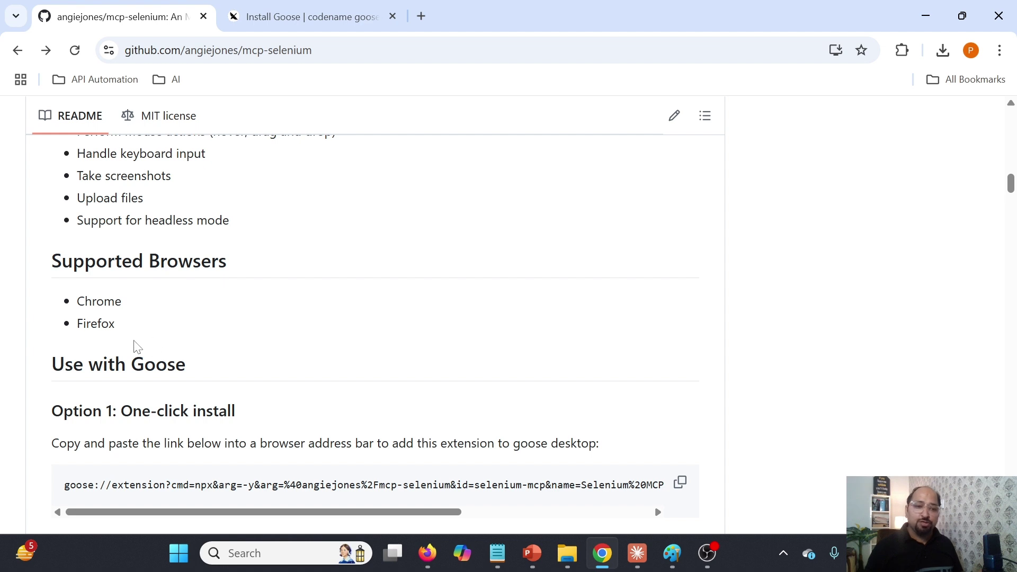
scroll(133, 315, down, 1)
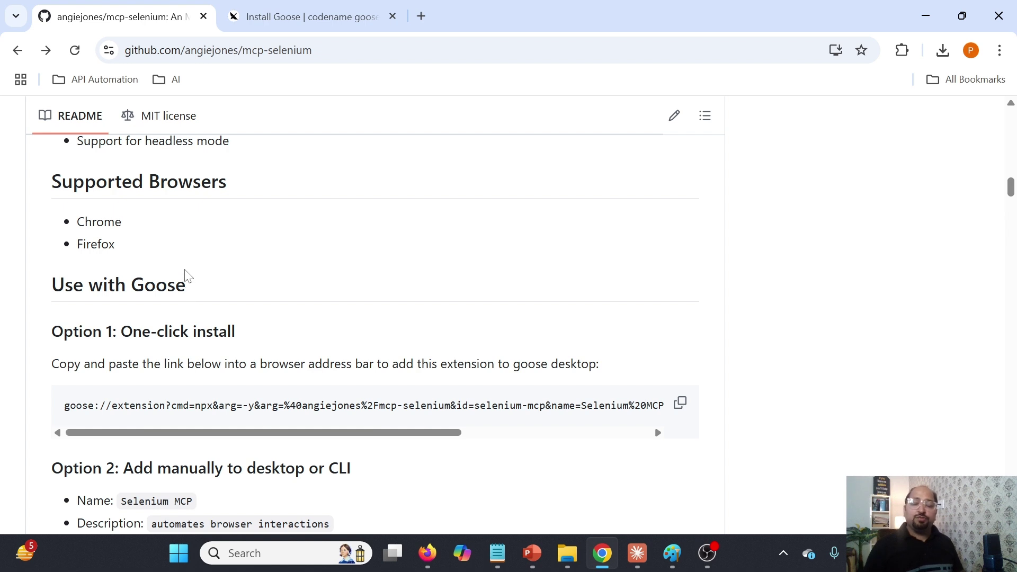
scroll(186, 271, down, 6)
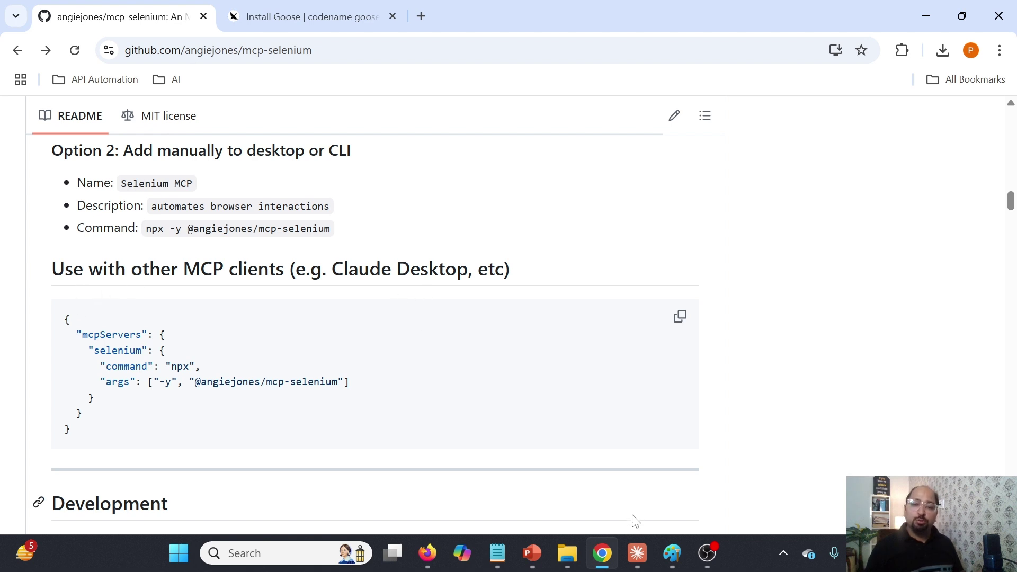
click(638, 553)
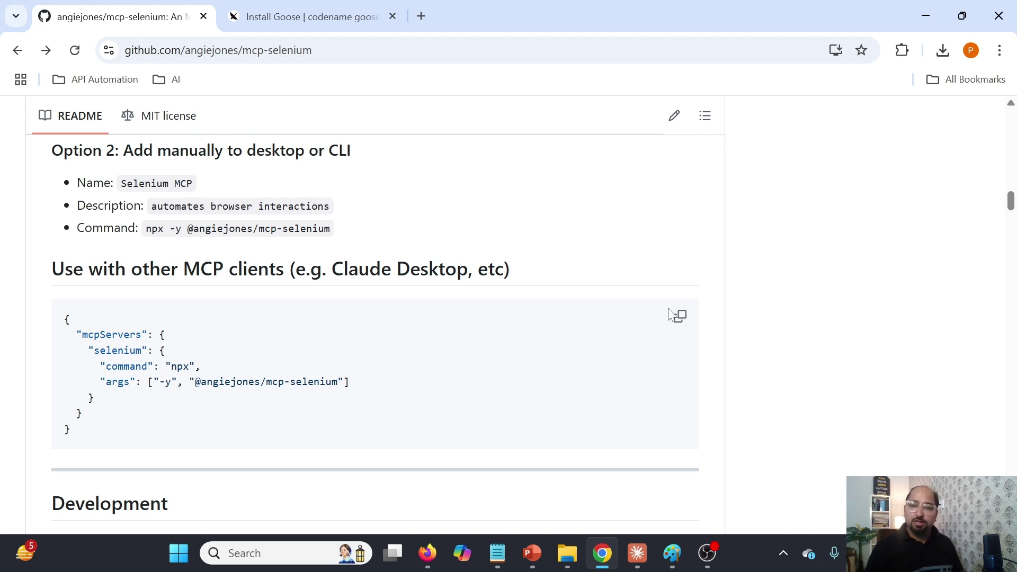
click(681, 316)
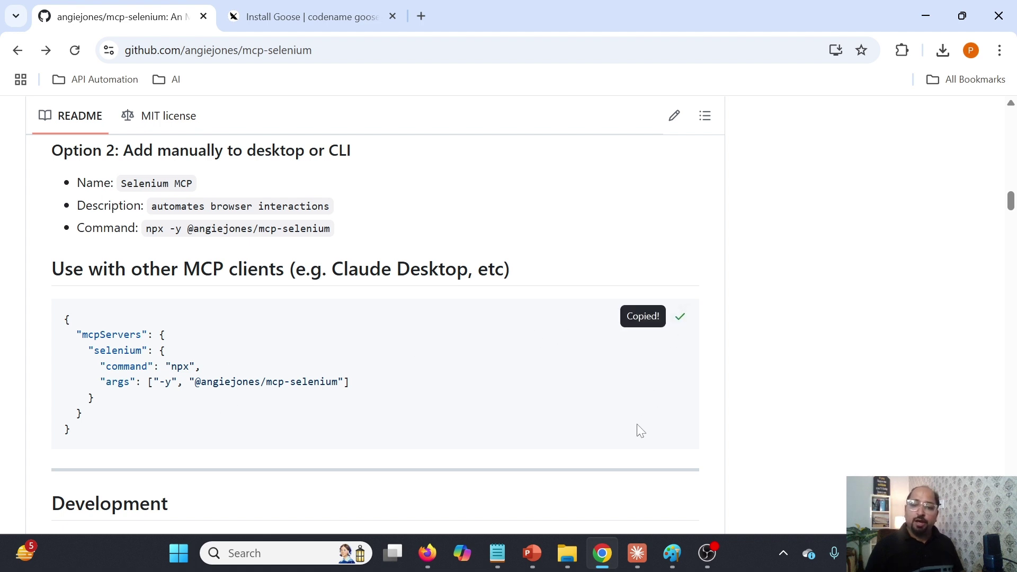
click(637, 554)
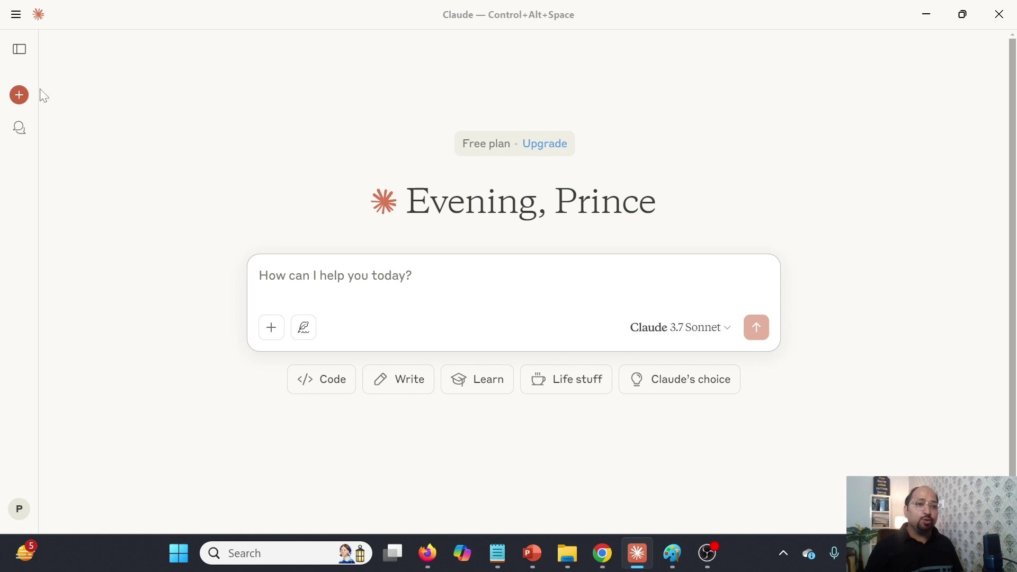
Open Claude's File > Settings > Developer and use Edit Config to reveal the config file's folder.
click(17, 17)
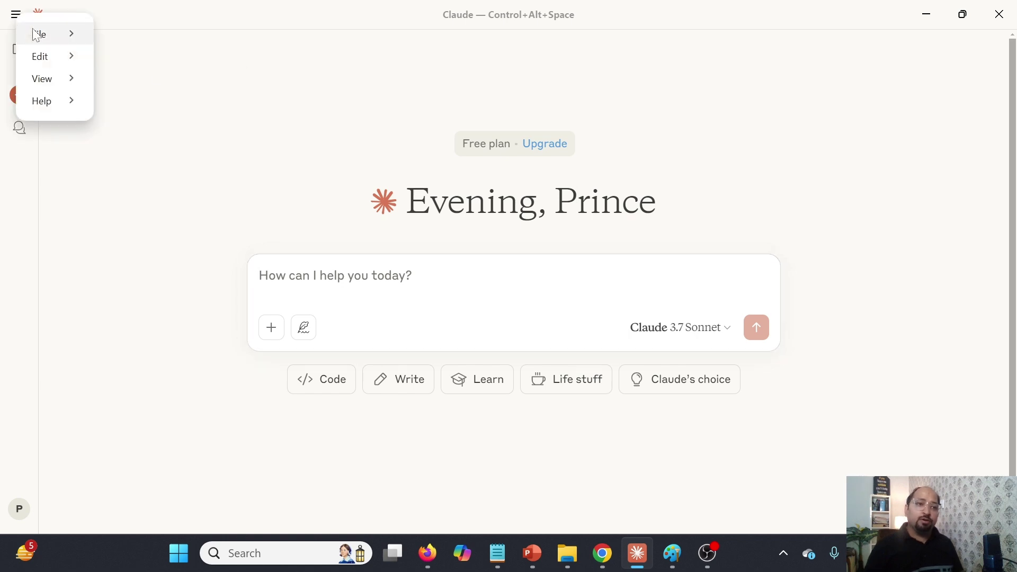
mouse_move(39, 35)
click(150, 61)
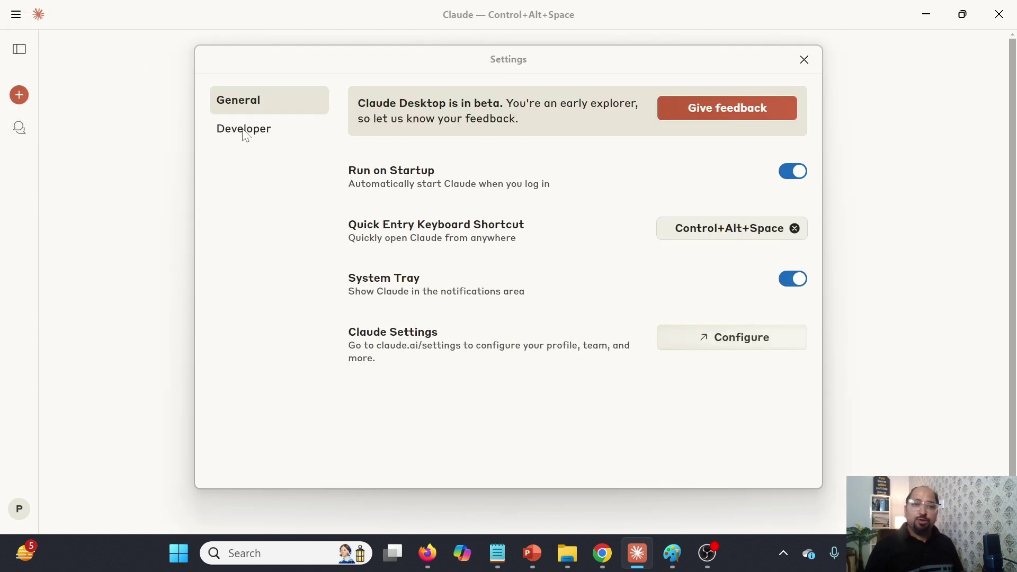
click(245, 135)
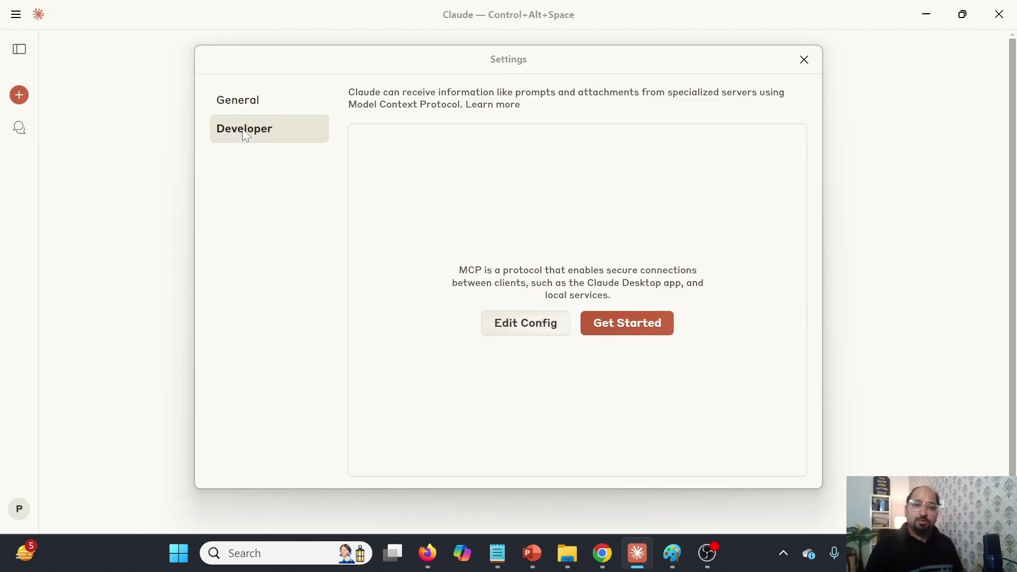
click(521, 325)
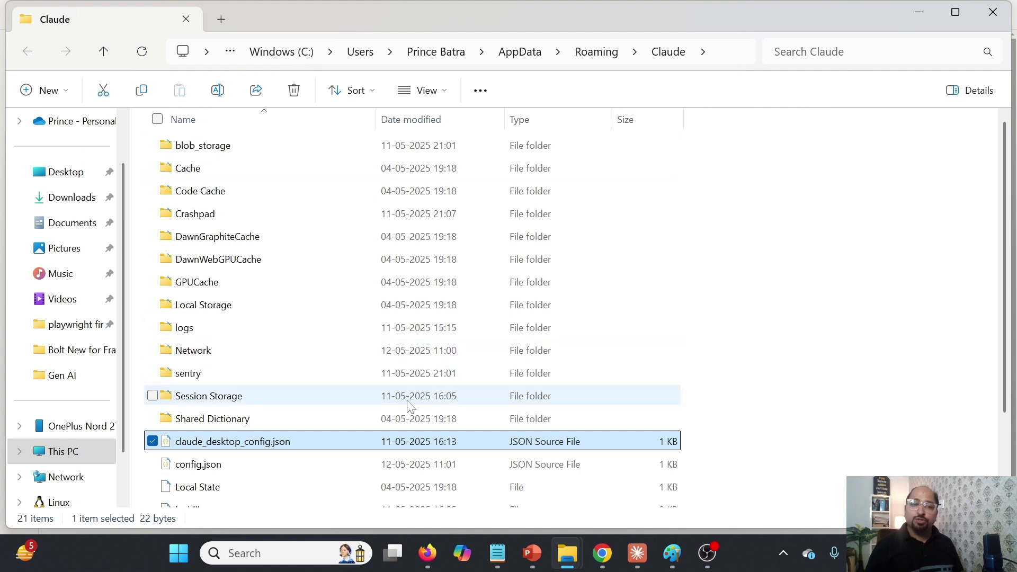
Bring up the context menu for claude_desktop_config.json in AppData\Roaming\Claude.
right_click(286, 447)
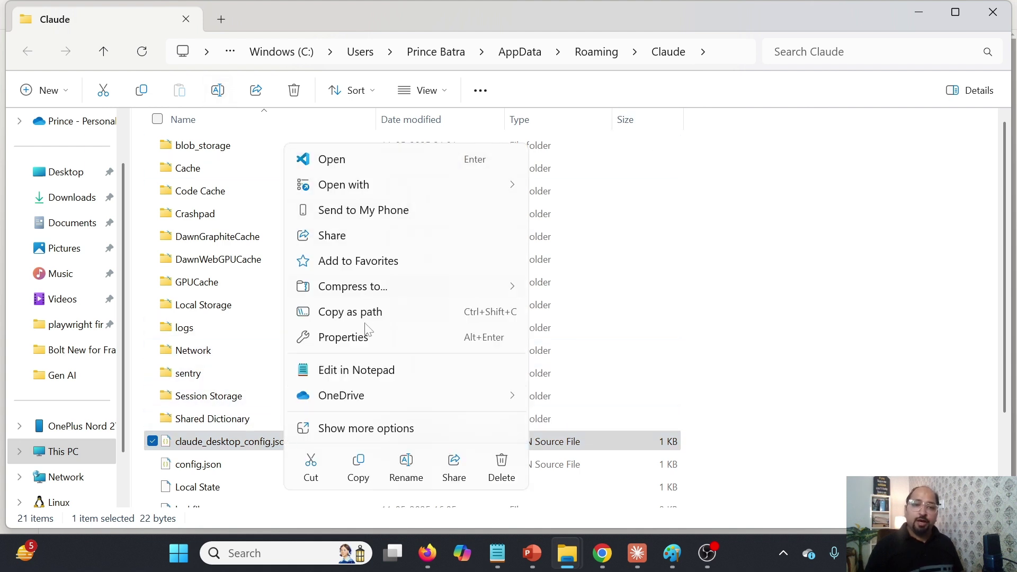
Edit claude_desktop_config.json in Notepad, replace everything with the pasted selenium config, and save.
click(363, 369)
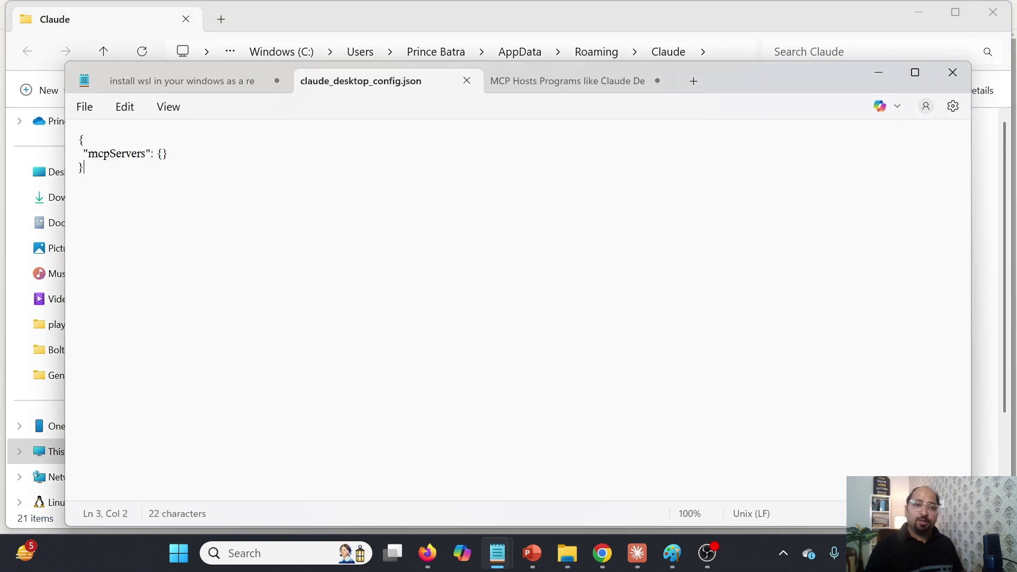
key(ctrl+a)
key(ctrl+v)
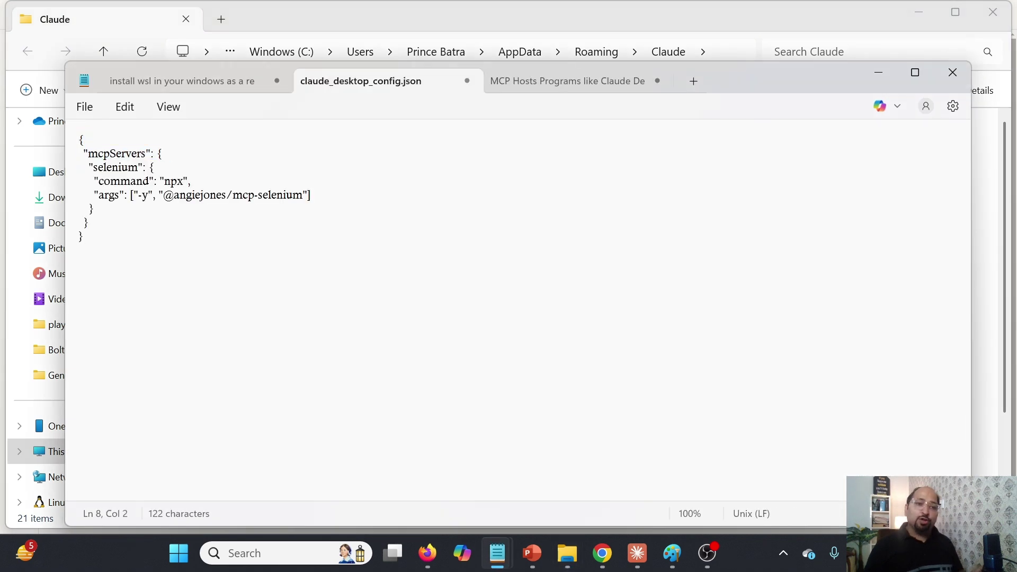
key(ctrl+z)
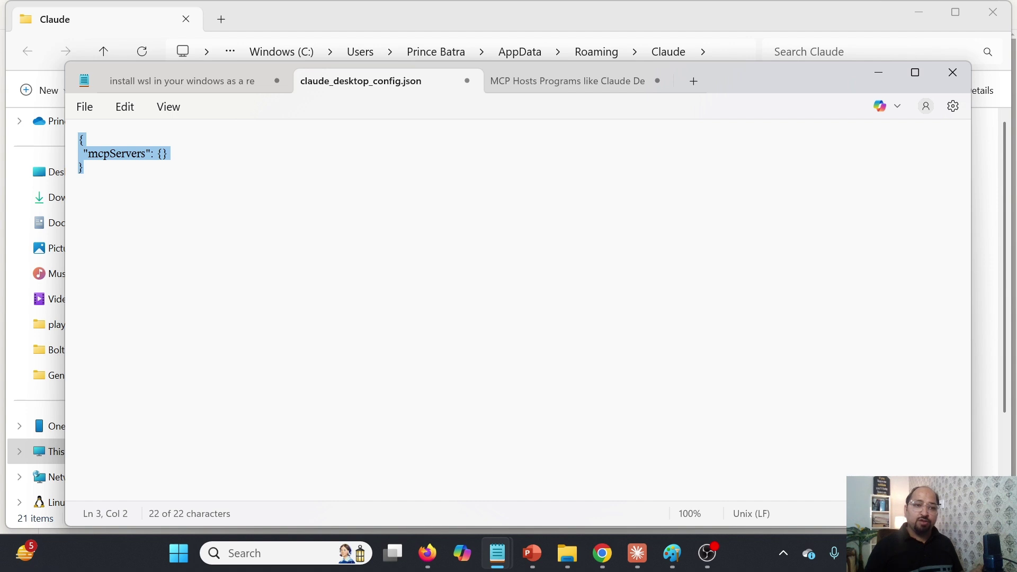
key(Right)
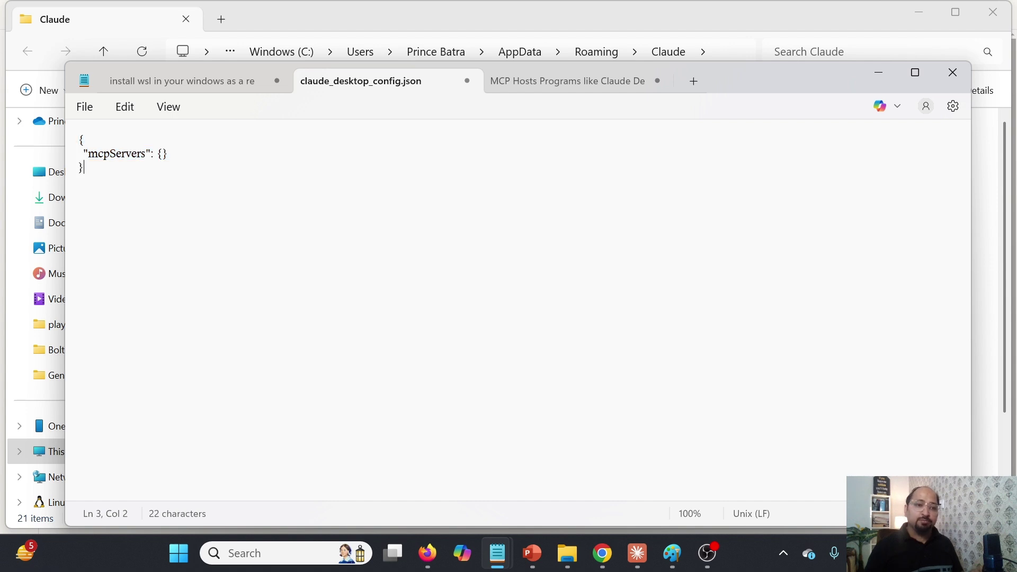
key(ctrl+a)
key(ctrl+v)
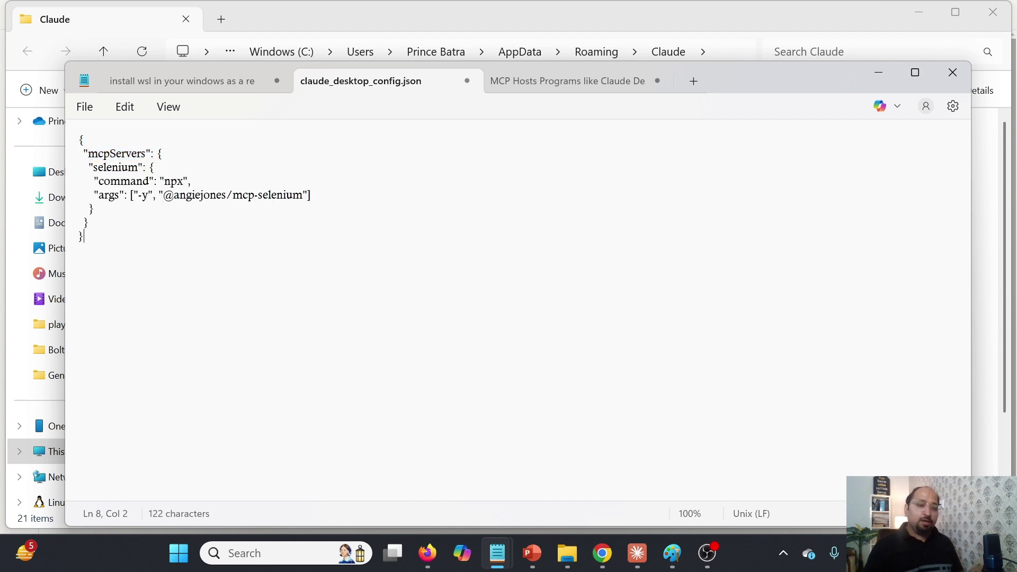
key(ctrl+s)
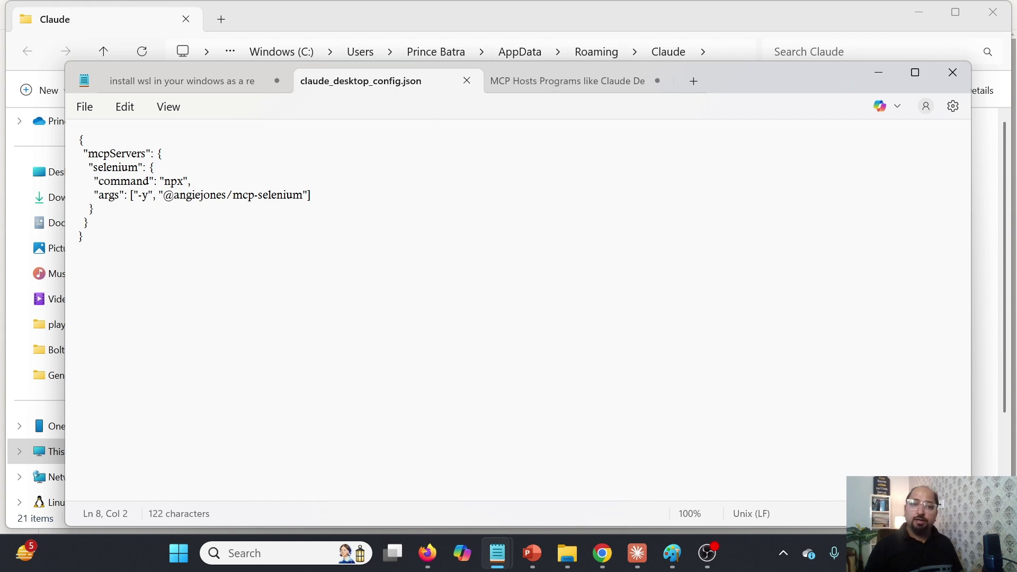
click(873, 77)
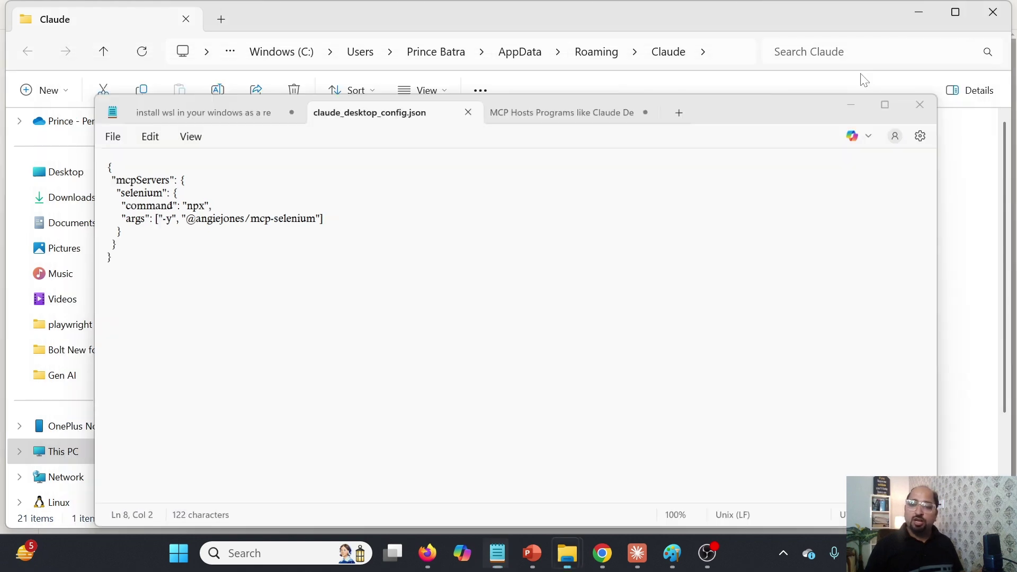
Close Claude's Settings and quit the app via File > Exit.
click(640, 554)
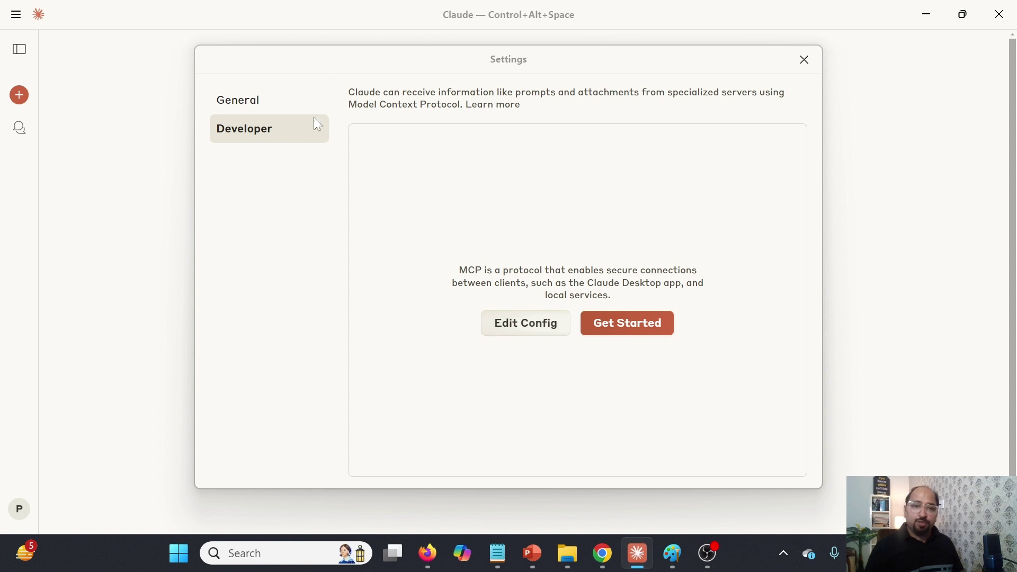
click(259, 102)
click(255, 128)
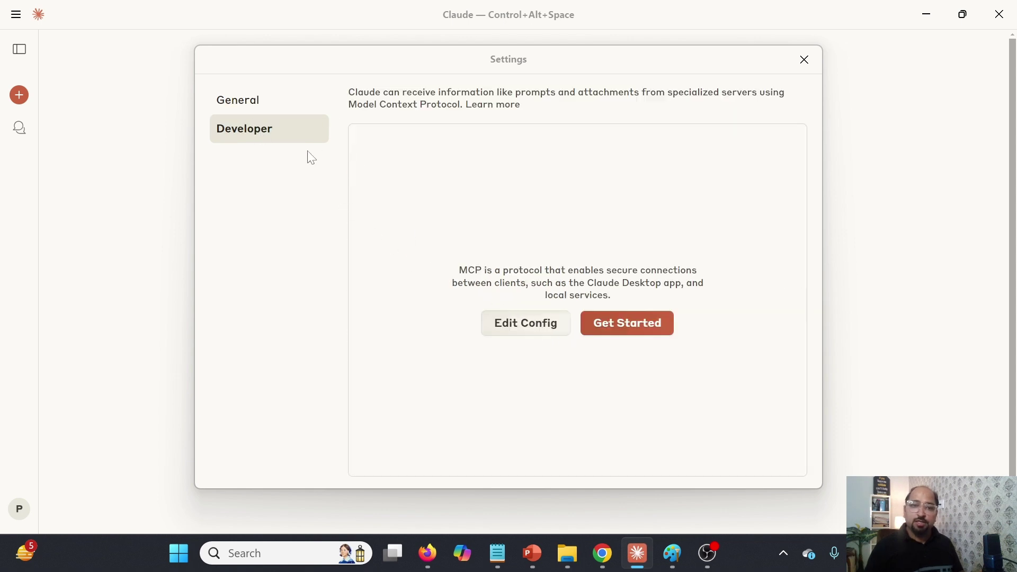
click(804, 59)
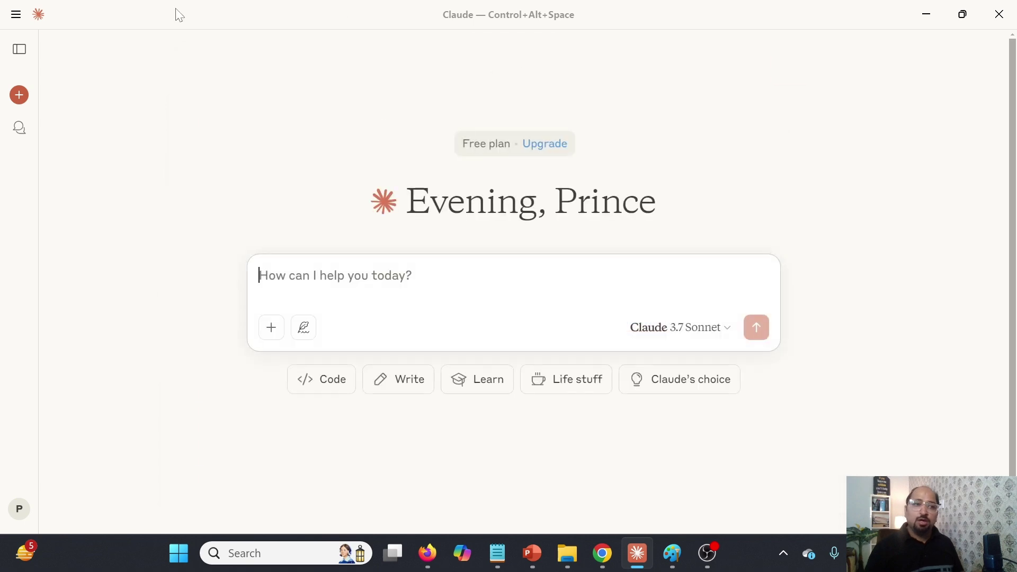
click(15, 17)
mouse_move(45, 47)
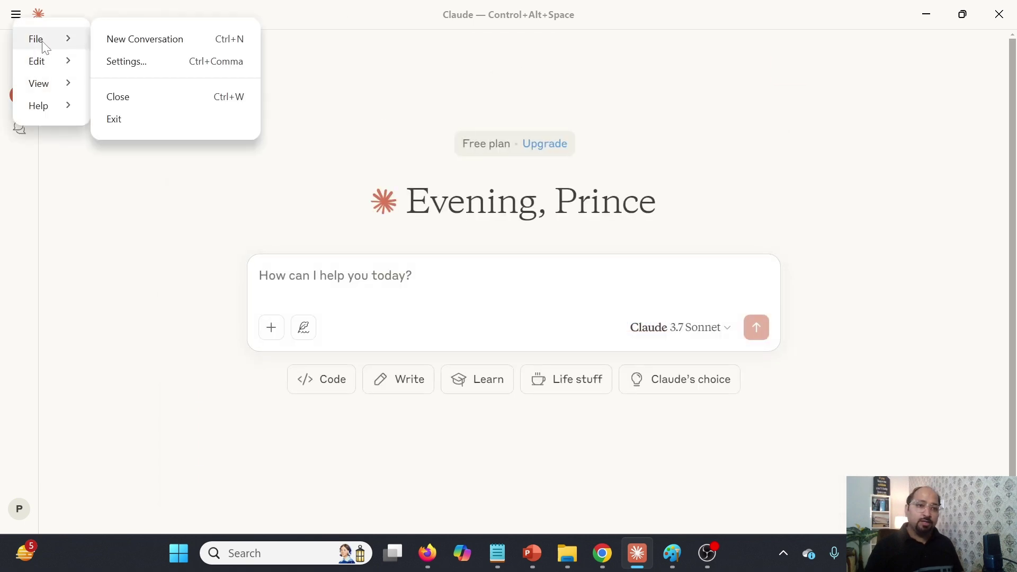
click(115, 125)
Relaunch Claude by searching 'claud' in the Start menu.
key(super)
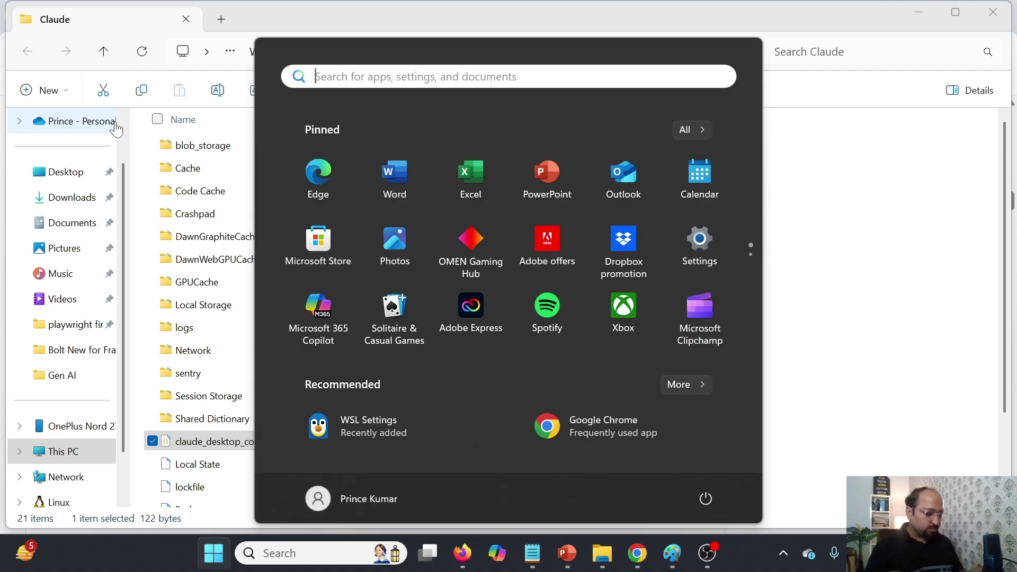
text(claud)
key(Return)
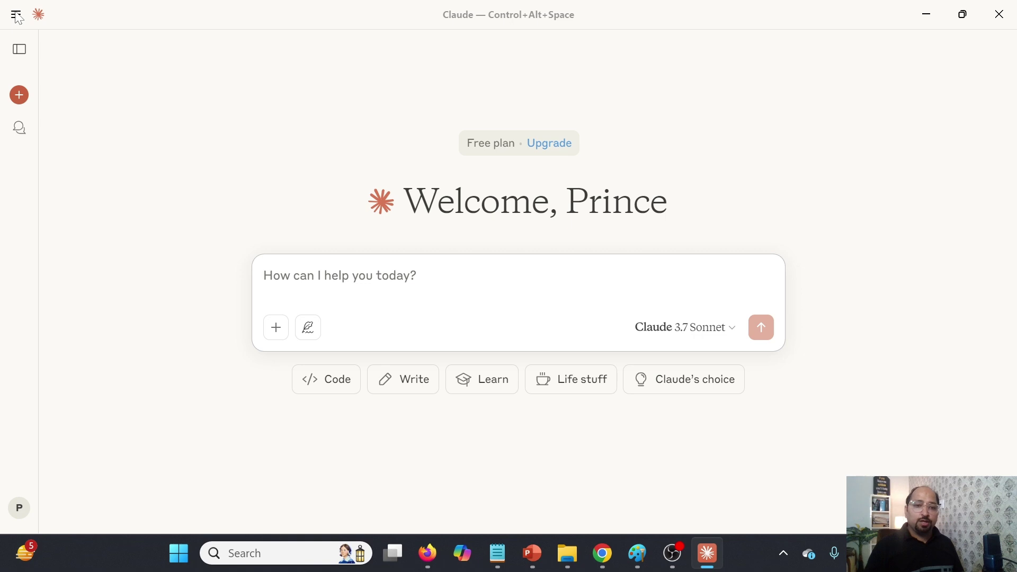
Confirm in Settings > Developer that the selenium server is running, then close Settings.
click(16, 14)
mouse_move(37, 32)
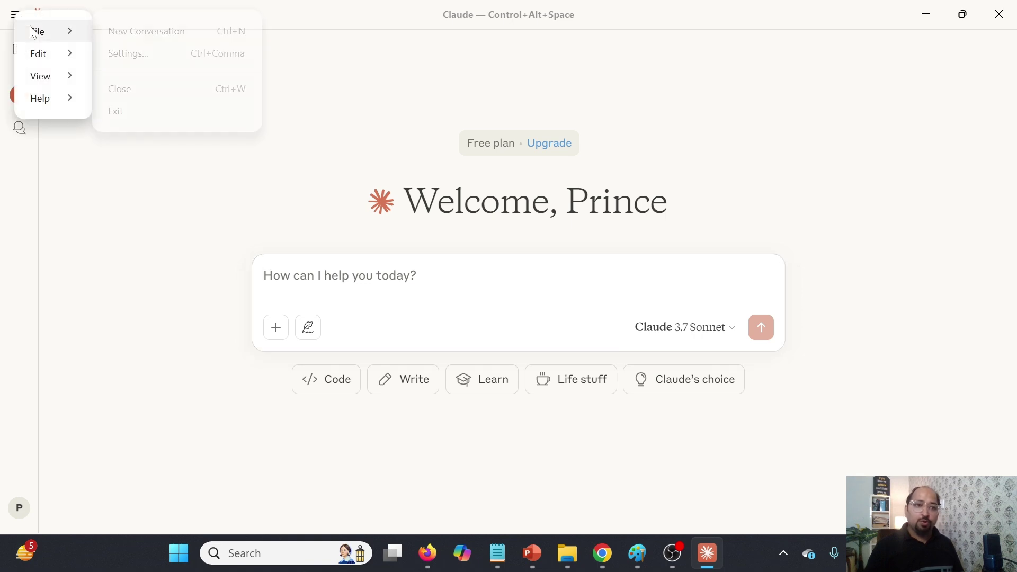
click(97, 59)
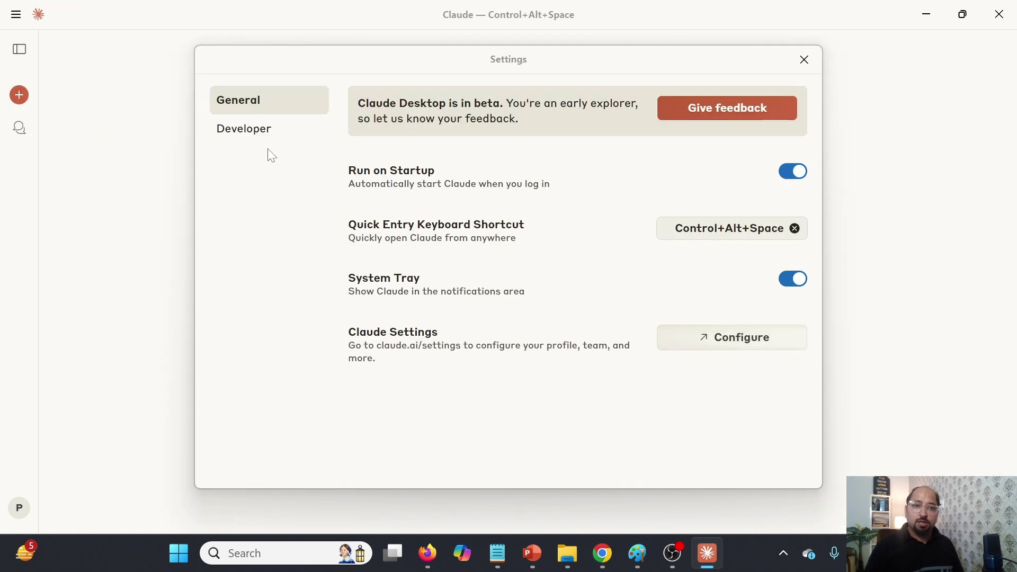
click(257, 134)
click(399, 148)
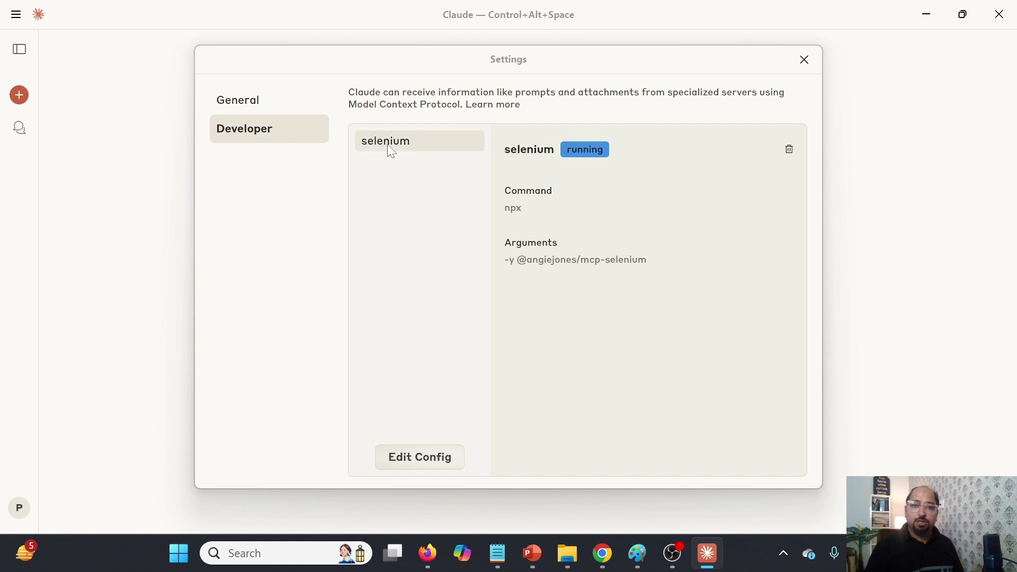
click(804, 59)
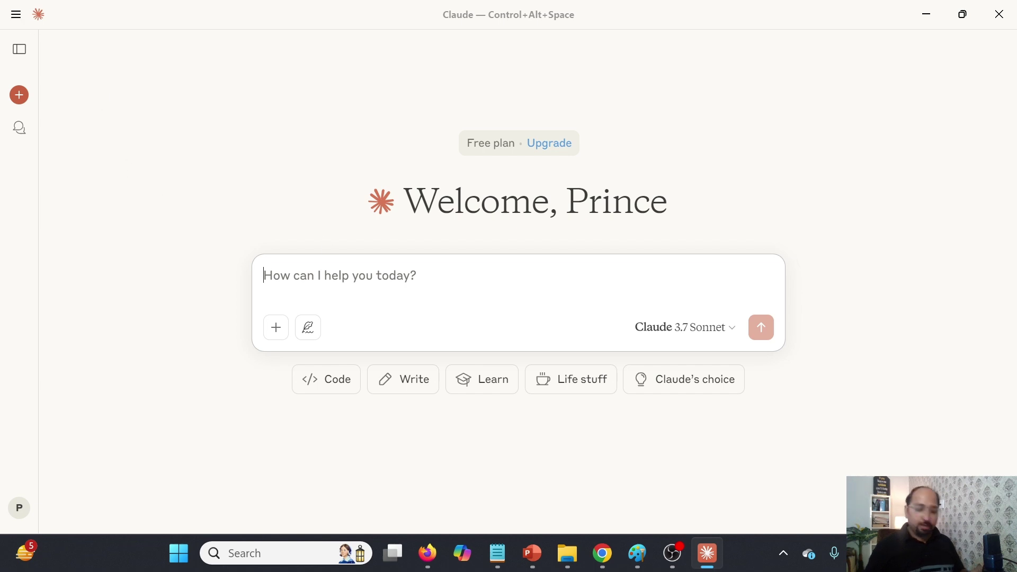
Ask Claude to 'Open chrome browser' and always allow the selenium start_browser tool.
text(Open chrome browser)
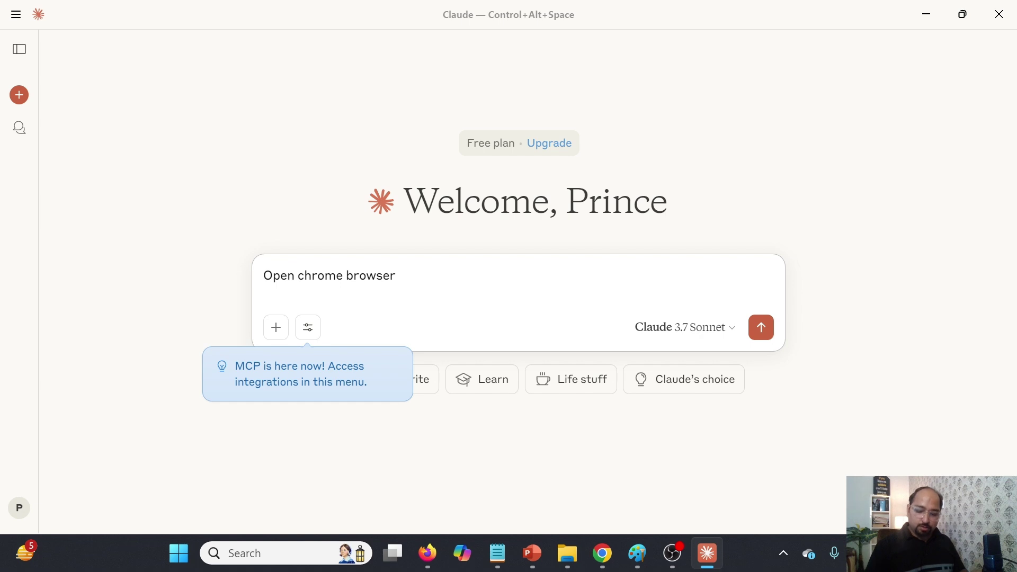
key(Return)
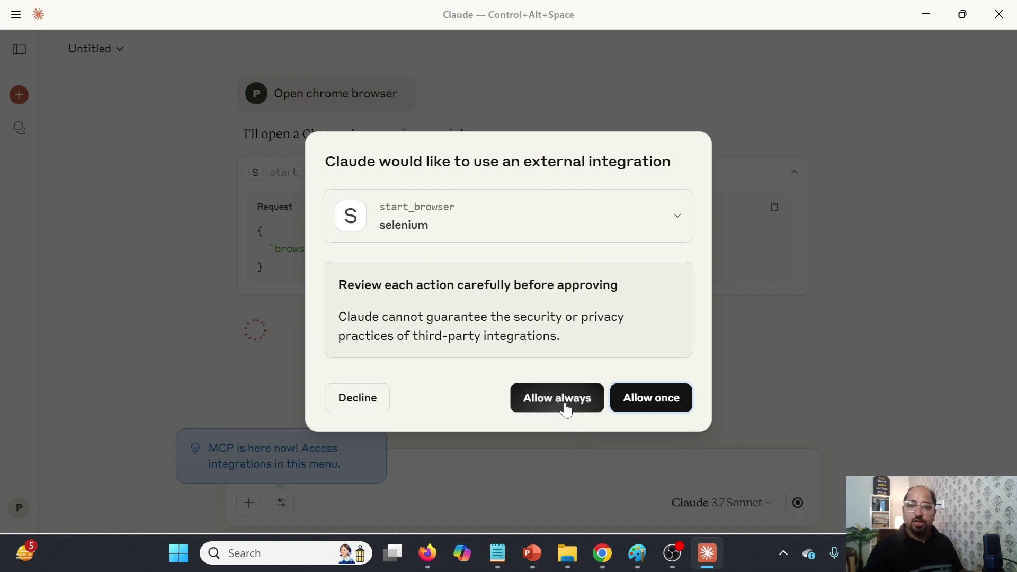
click(565, 400)
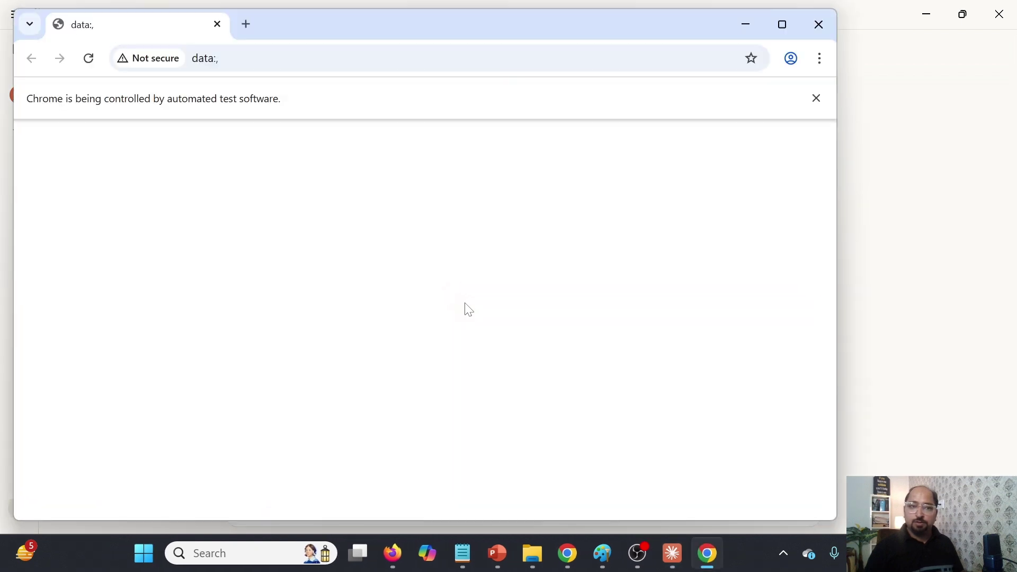
key(alt+Tab)
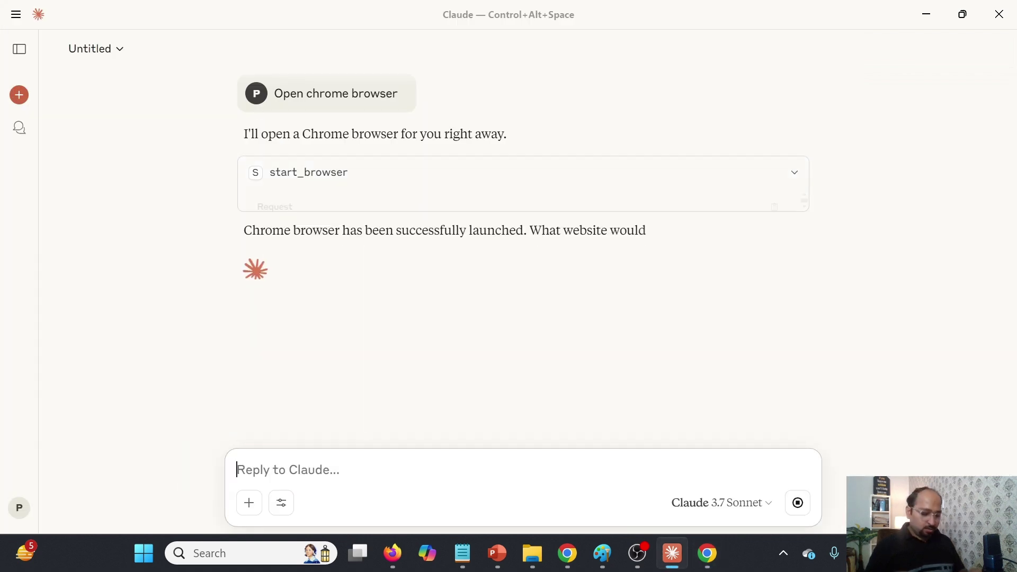
Ask Claude to 'launch sauce demo app', always allow navigate, and check the Swag Labs page.
text(launch sauc)
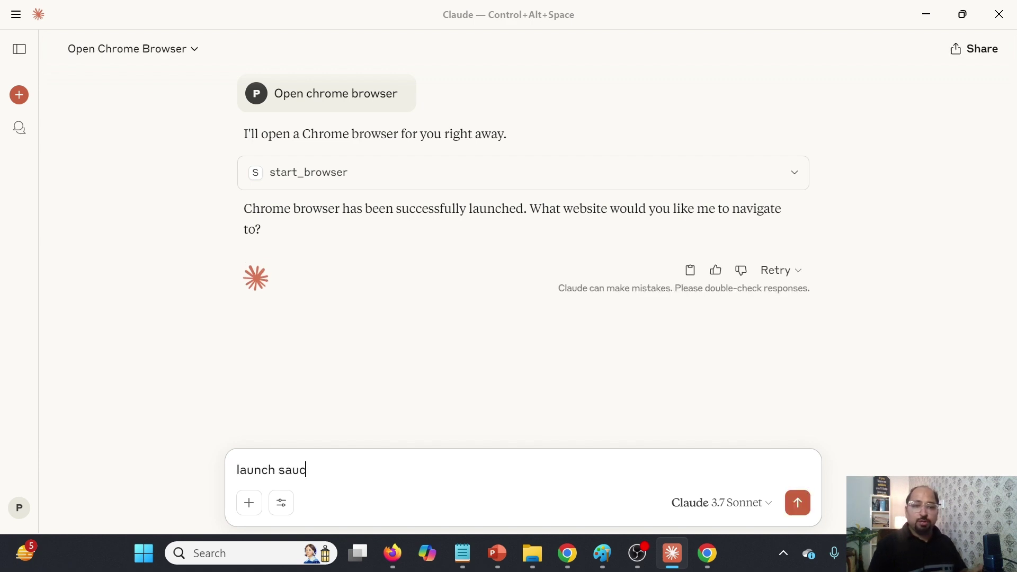
text(e demo app)
key(Return)
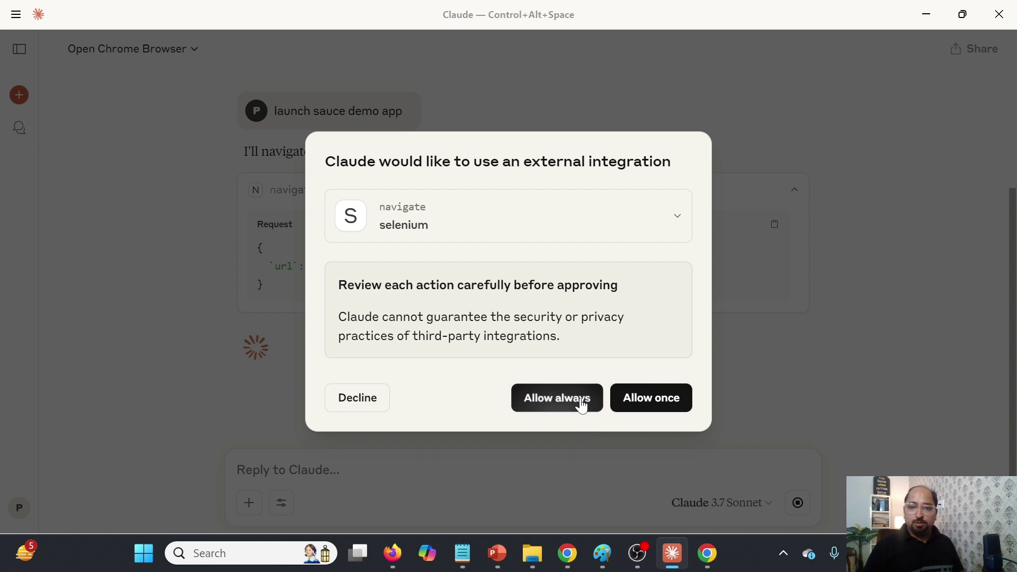
click(580, 400)
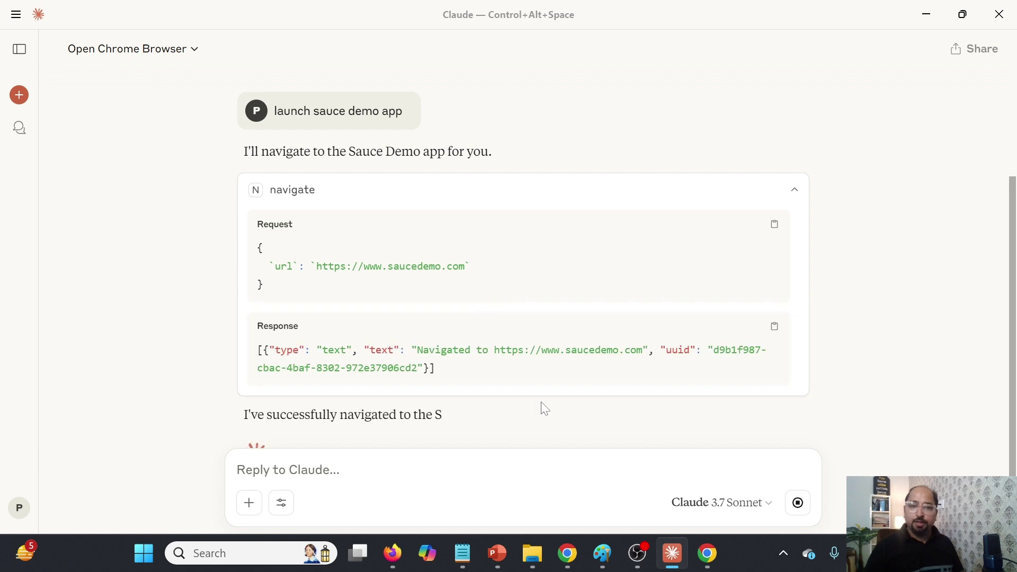
click(698, 555)
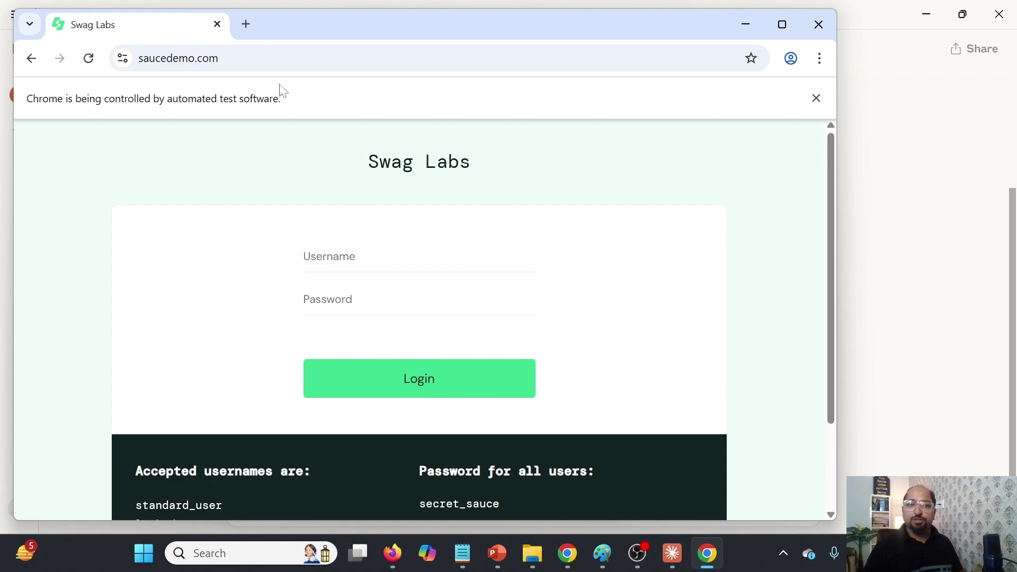
key(alt+Tab)
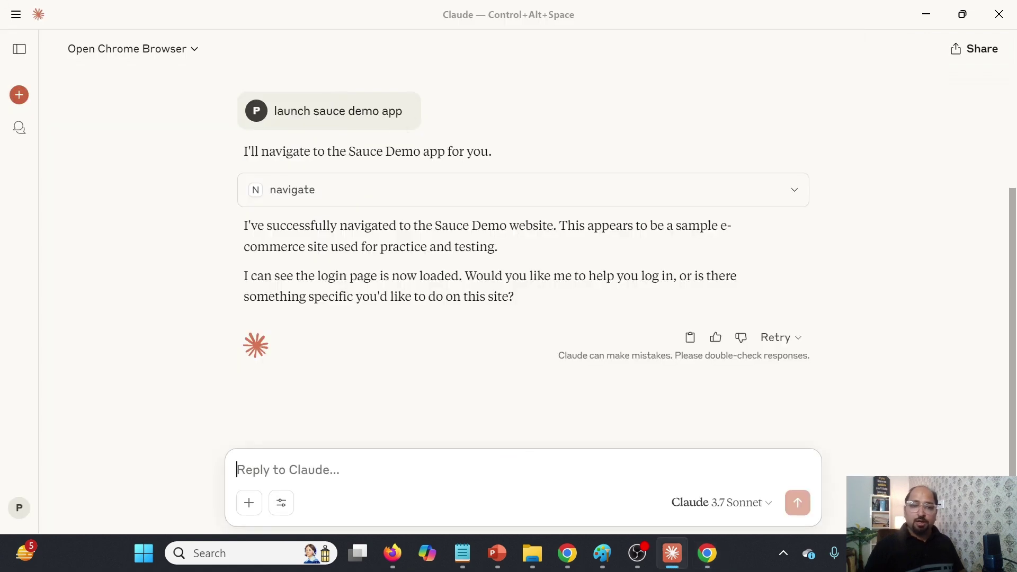
Ask Claude to 'please login to the application', always allowing send_keys and click_element, then view Chrome's Products page.
text(please)
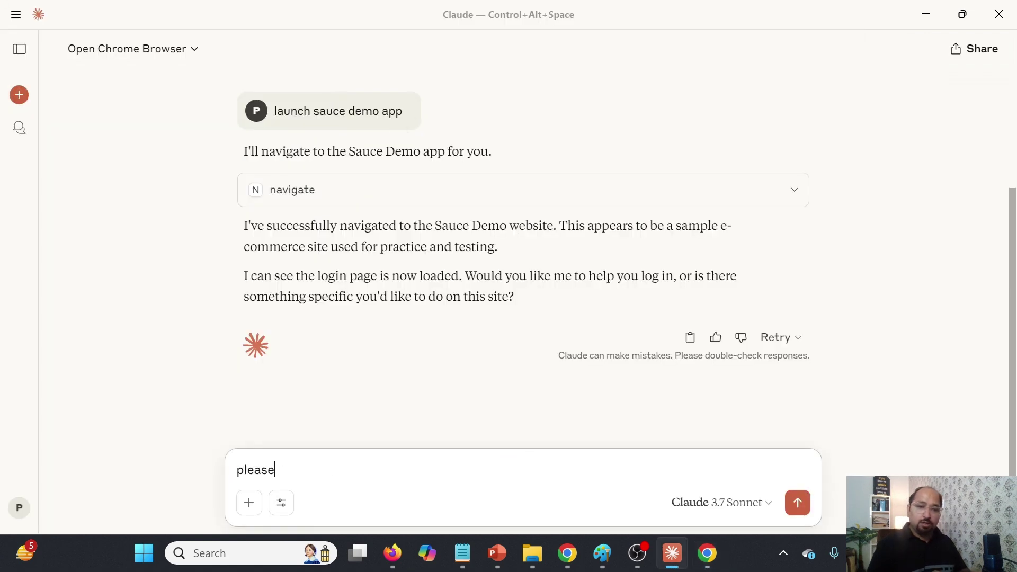
text( login to the )
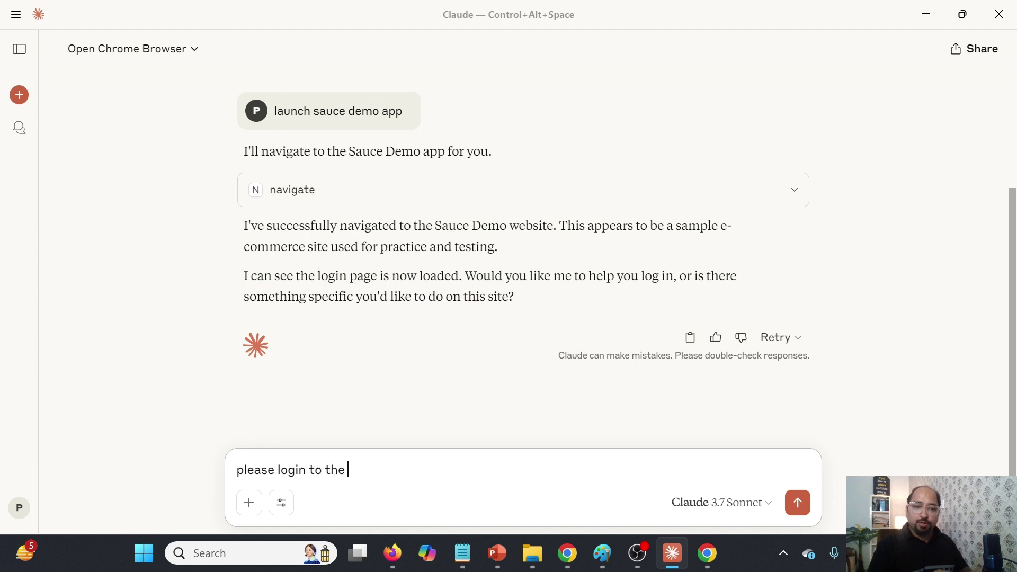
text(application)
key(Return)
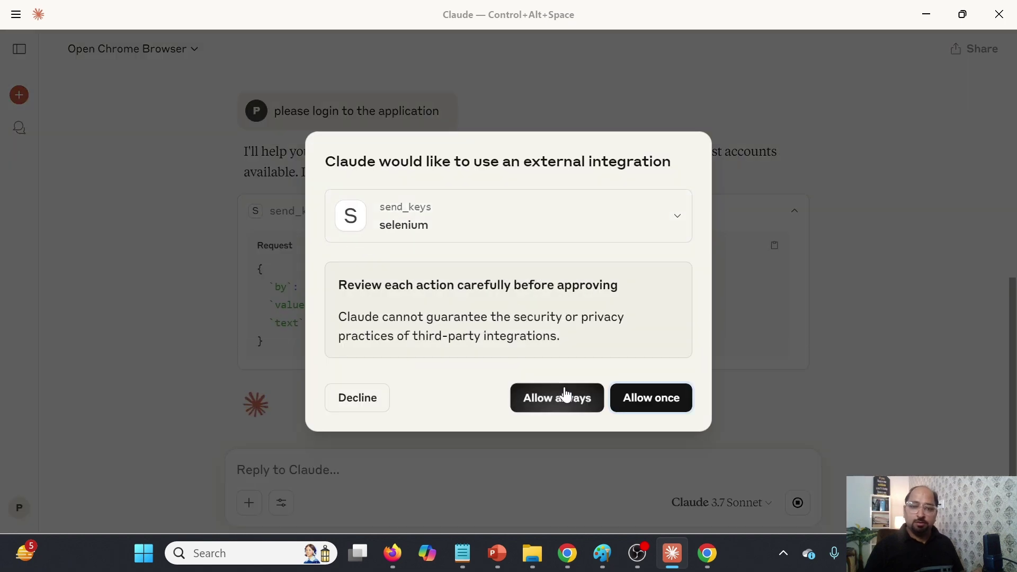
click(563, 396)
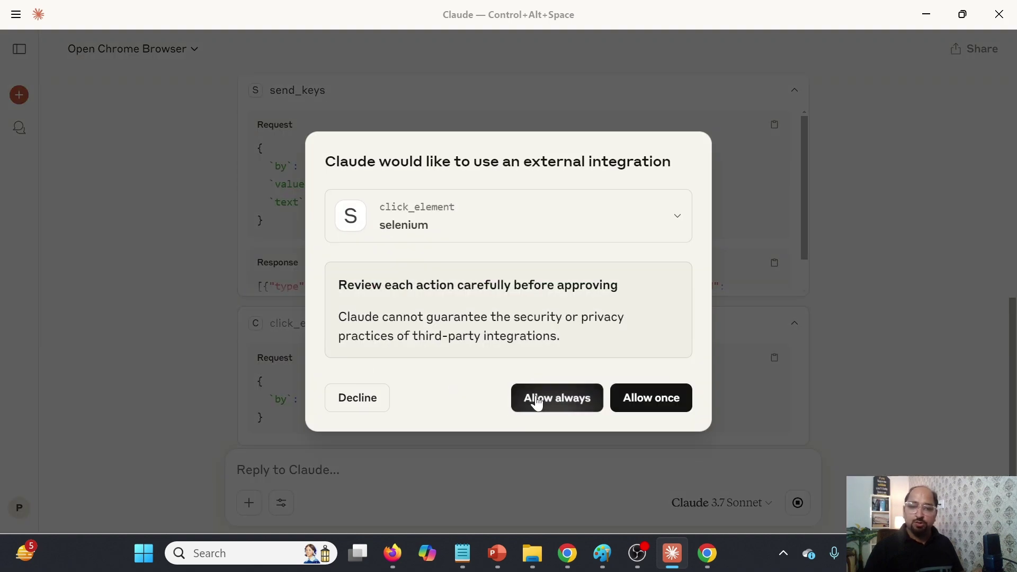
click(536, 399)
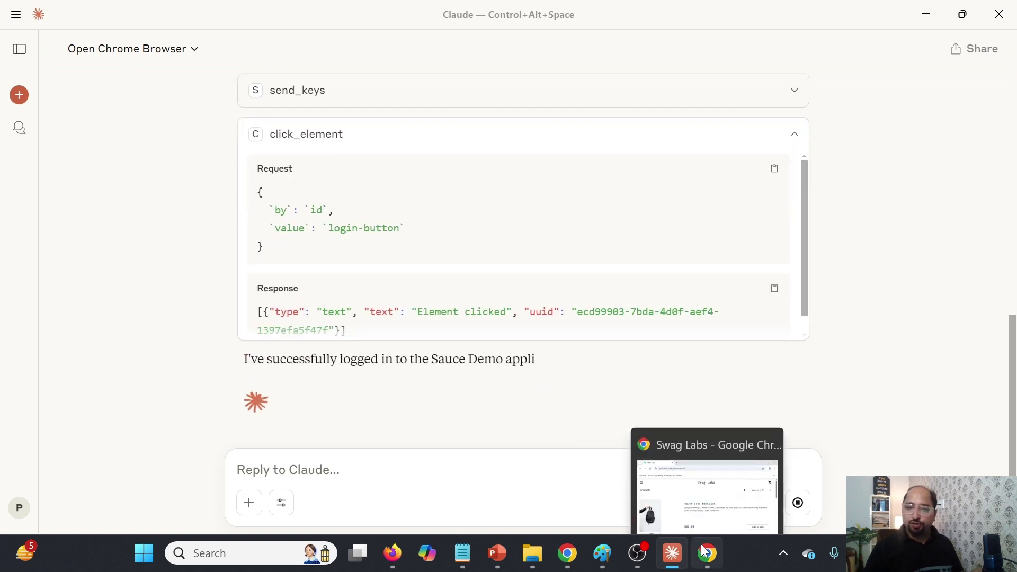
click(672, 517)
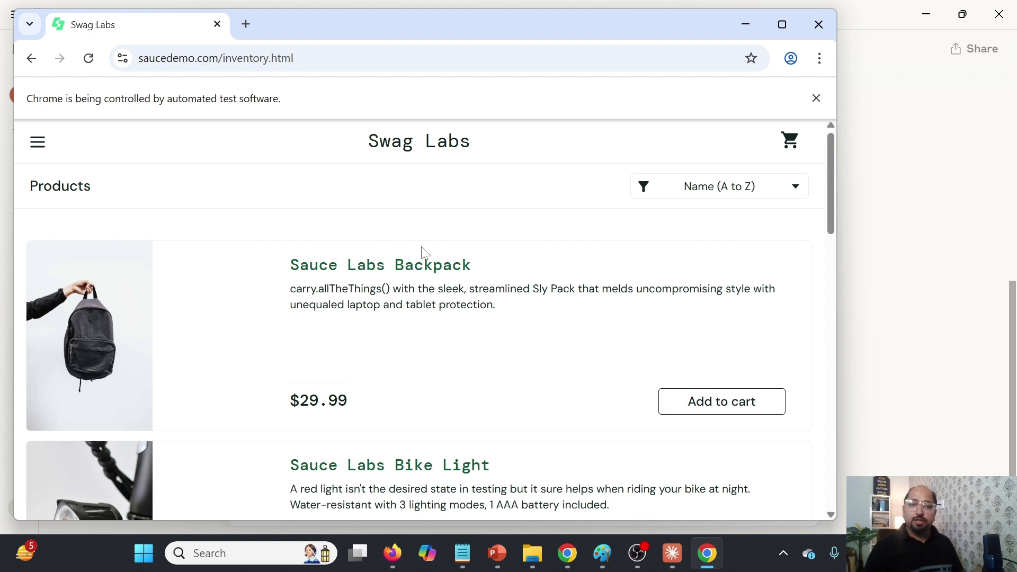
Inspect the Sauce Labs Backpack title's inventory_item_name element in DevTools and select its full text.
right_click(302, 264)
click(344, 423)
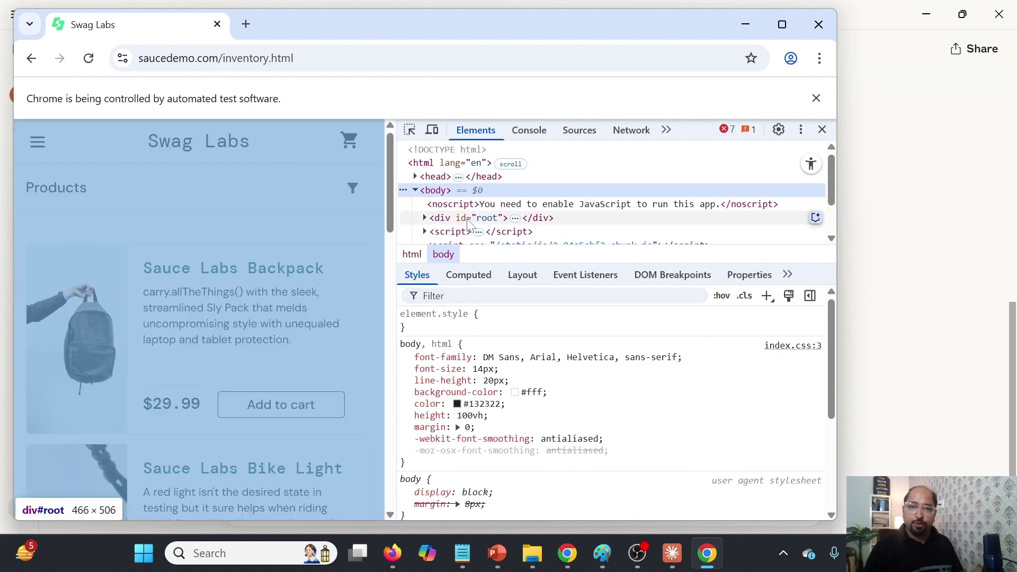
click(409, 130)
click(260, 269)
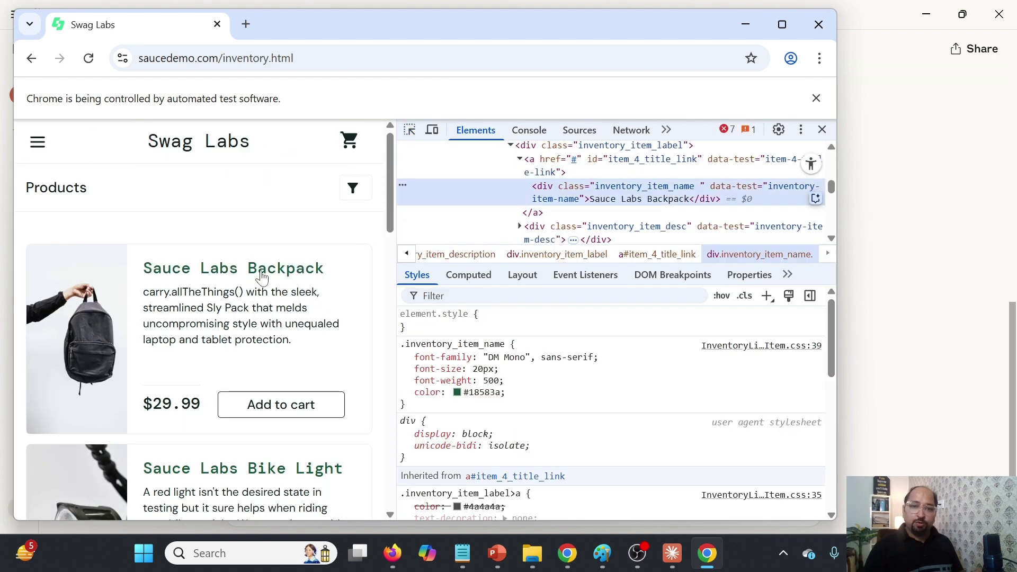
double_click(655, 204)
key(End)
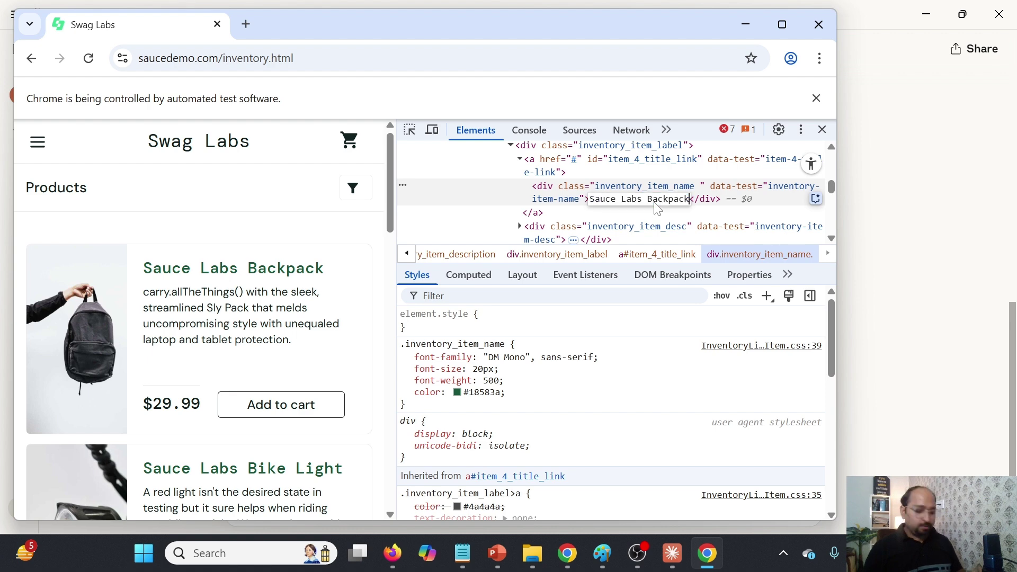
key(ctrl+a)
key(alt+Tab)
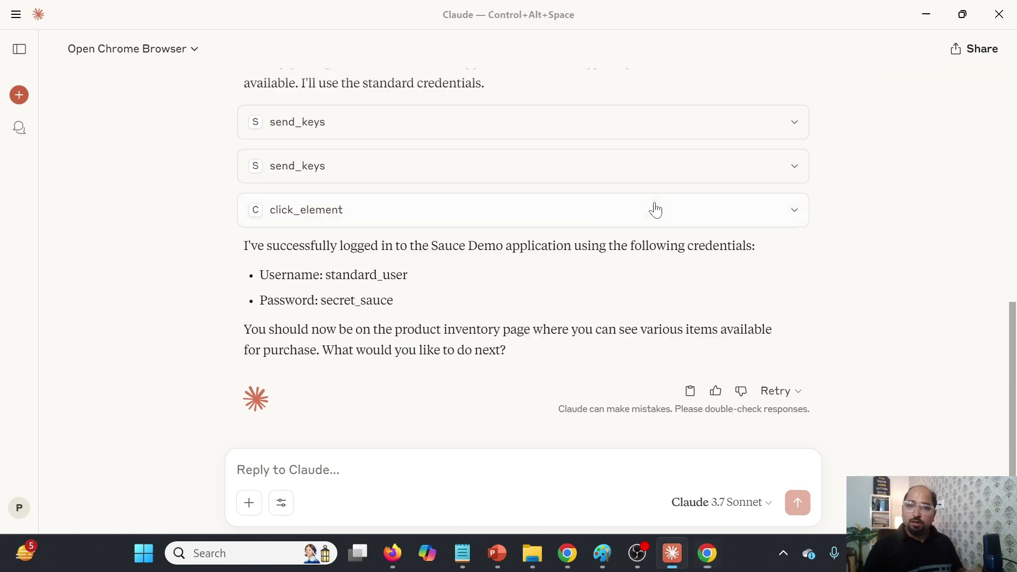
Ask Claude to 'add the following item in to the cart Sauce Labs Backpack'.
text(add )
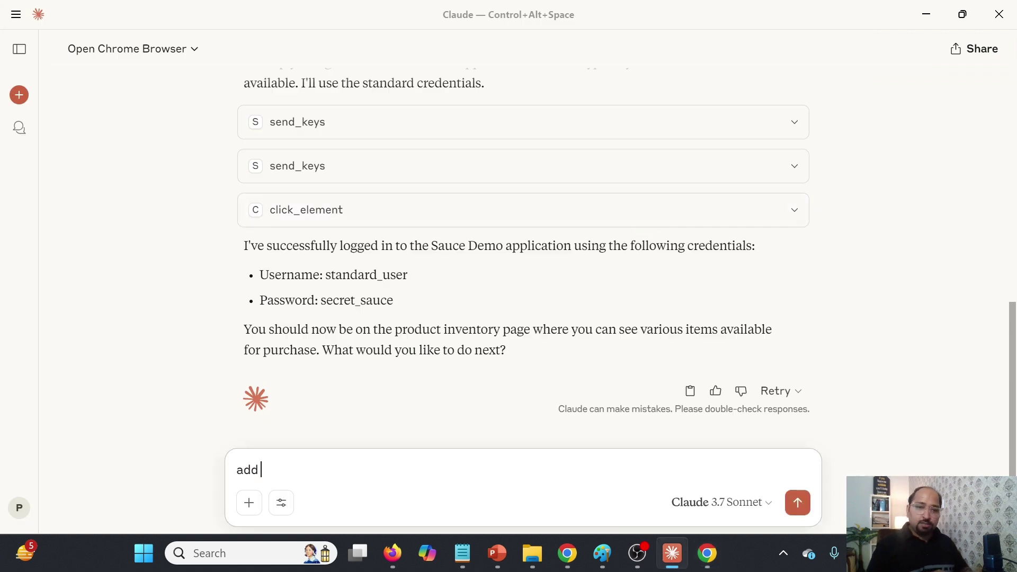
text(the follo)
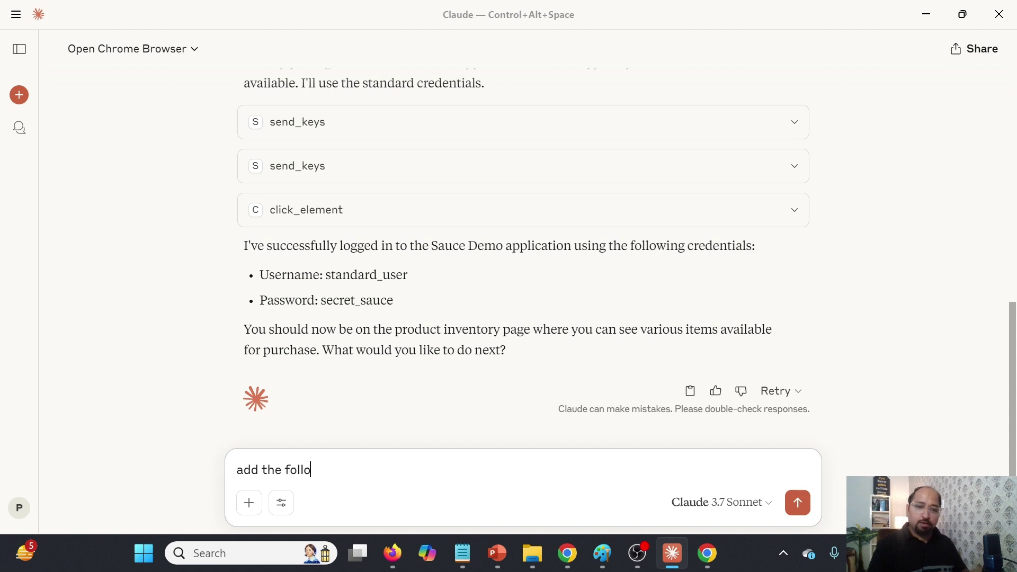
text(wing item in t)
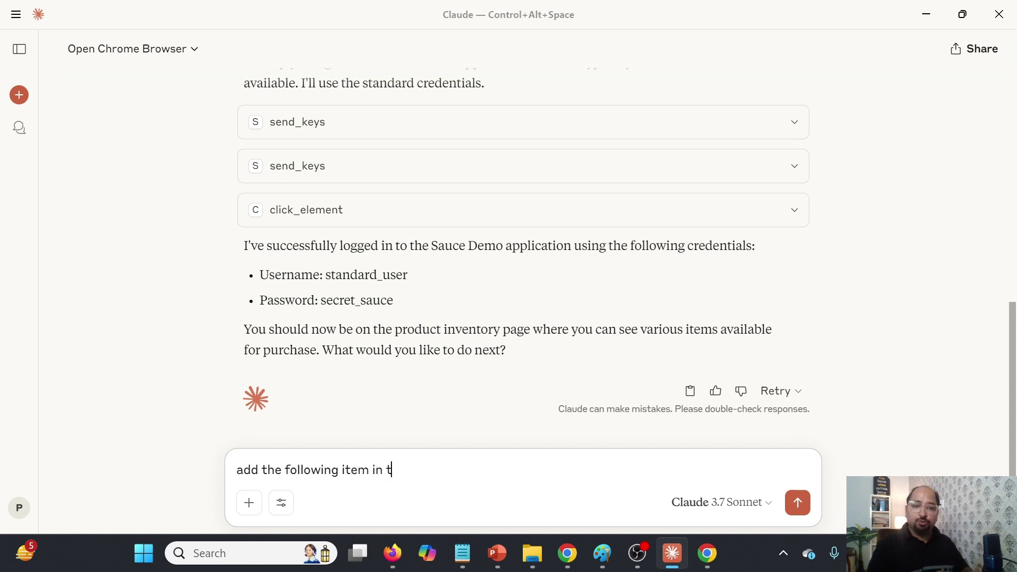
text(o the)
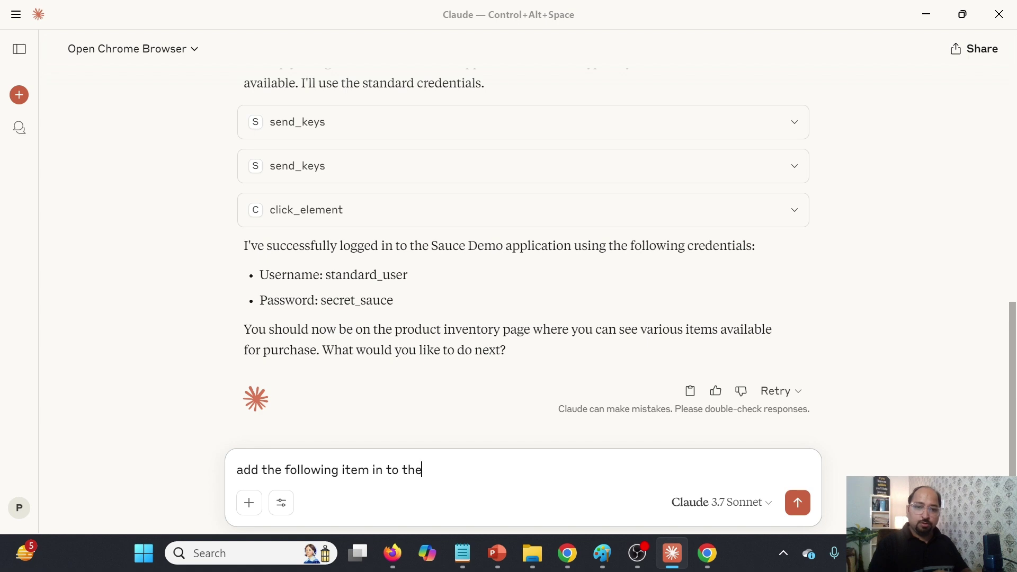
text( cart)
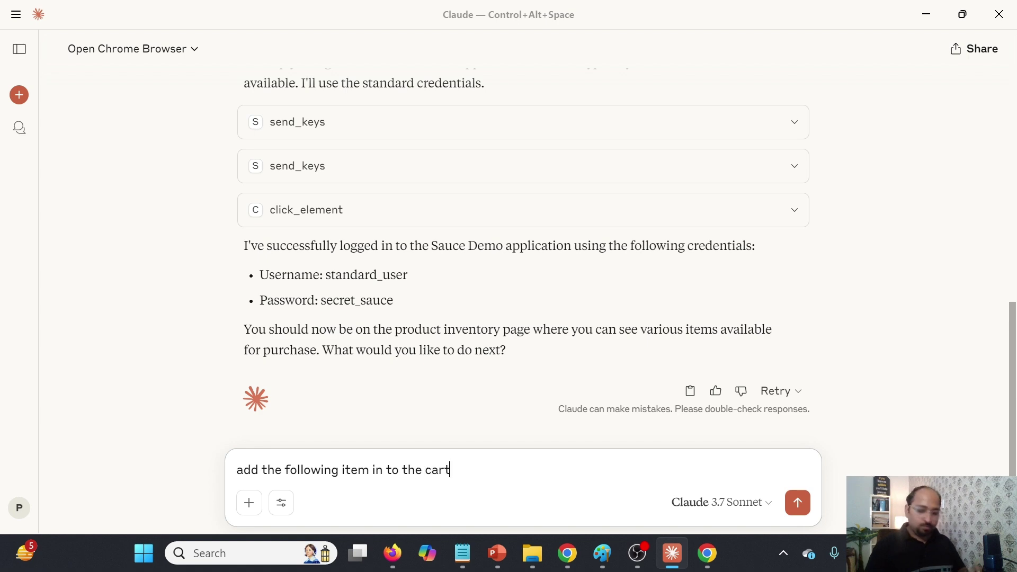
text( Sauce Labs Backpack)
key(Return)
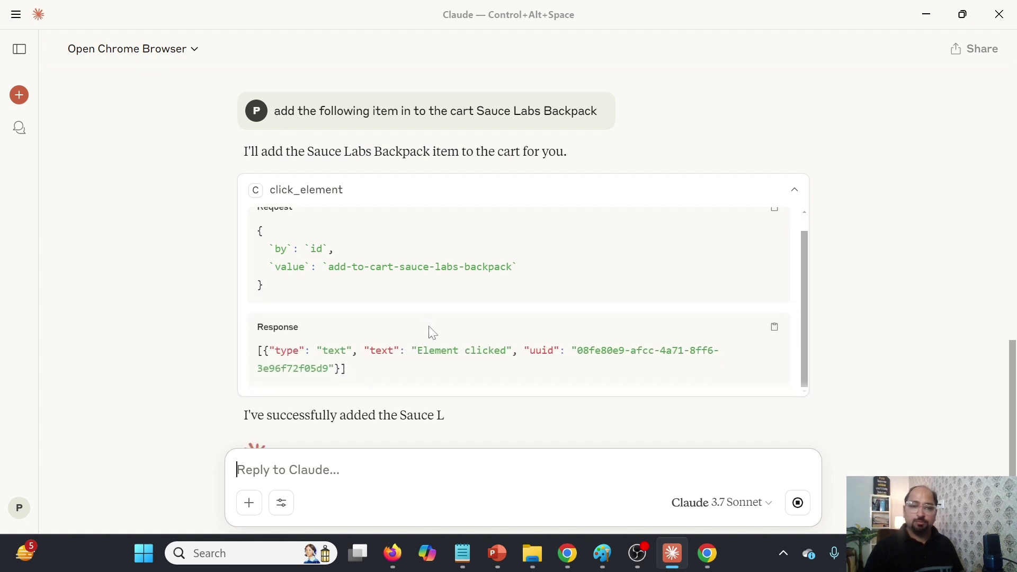
Show the Swag Labs cart in Chrome, listing one Sauce Labs Backpack at $29.99.
click(703, 559)
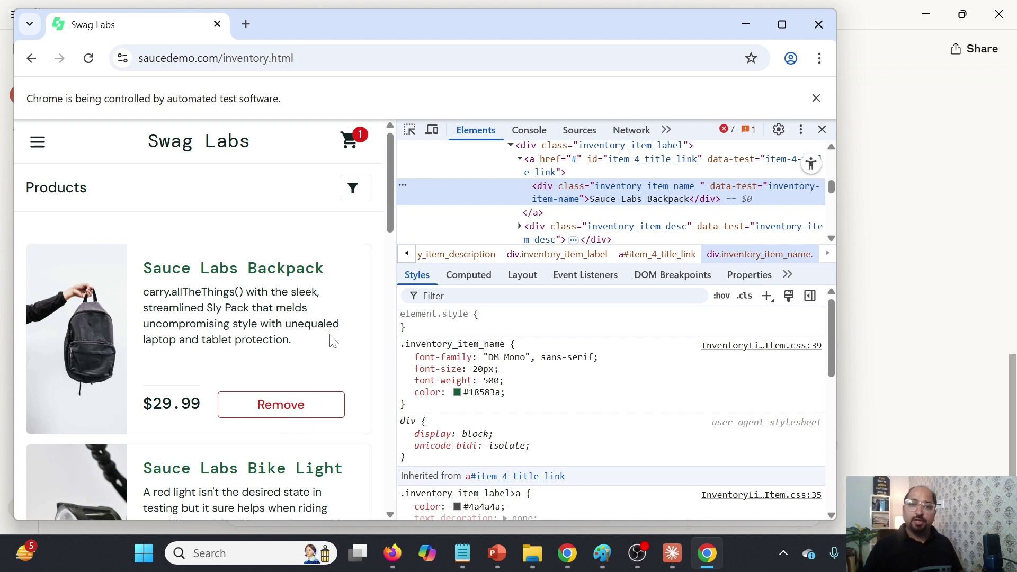
click(352, 143)
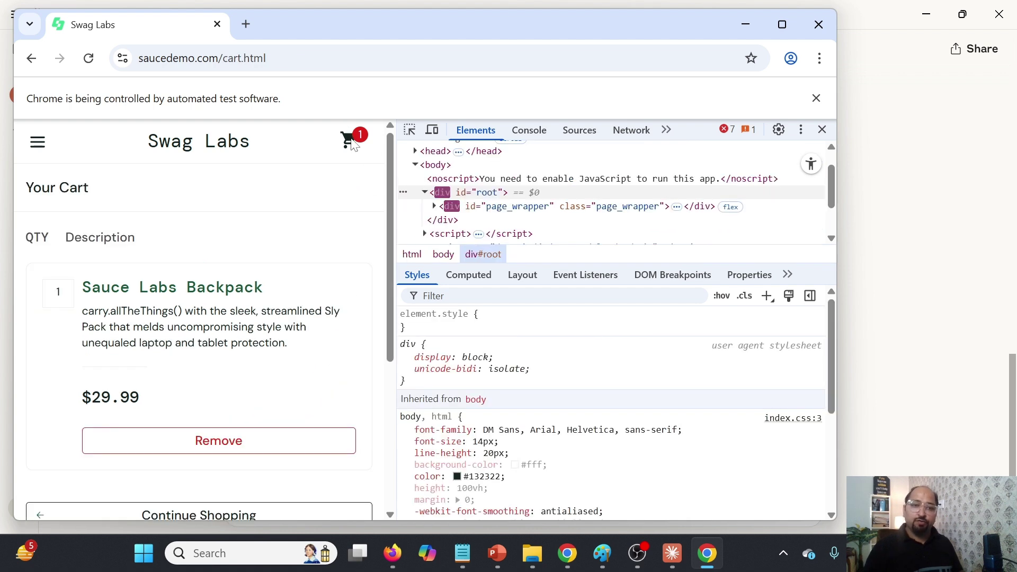